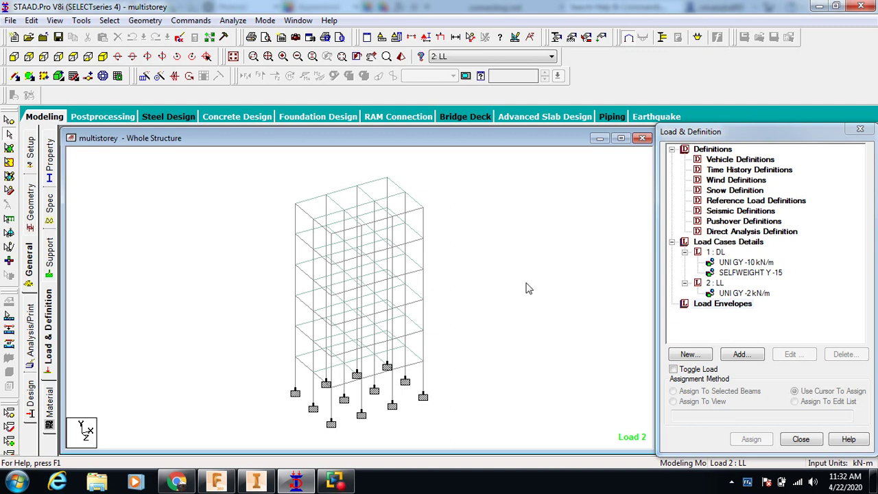
Review where the uniform and selfweight loads of the DL and LL load cases act on the frame.
click(741, 263)
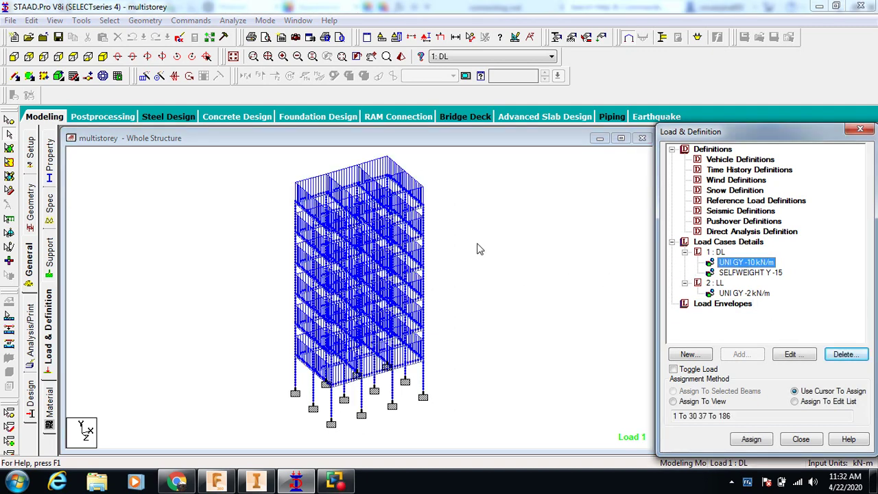
click(739, 274)
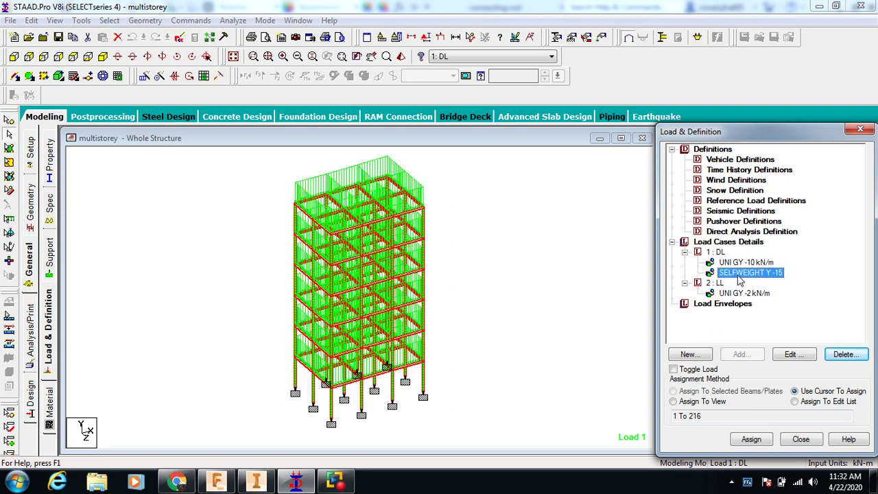
click(740, 294)
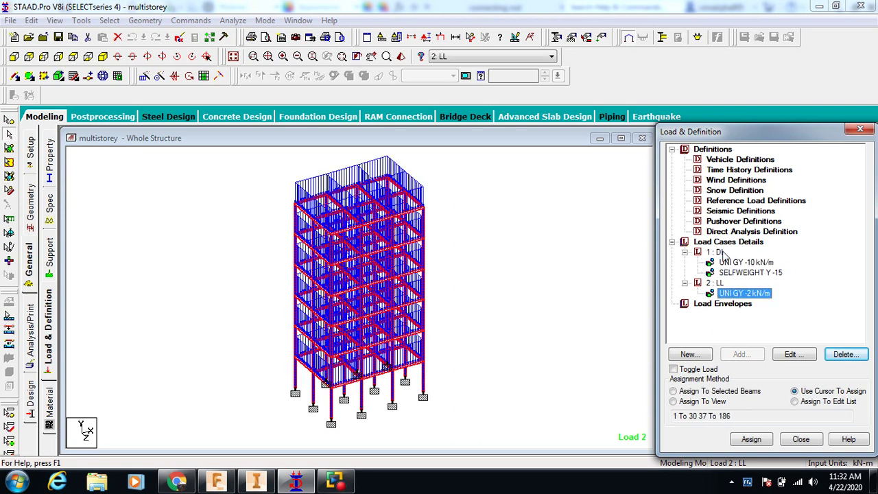
Delete the -10 kN/m uniform load and the whole DL load case.
click(735, 263)
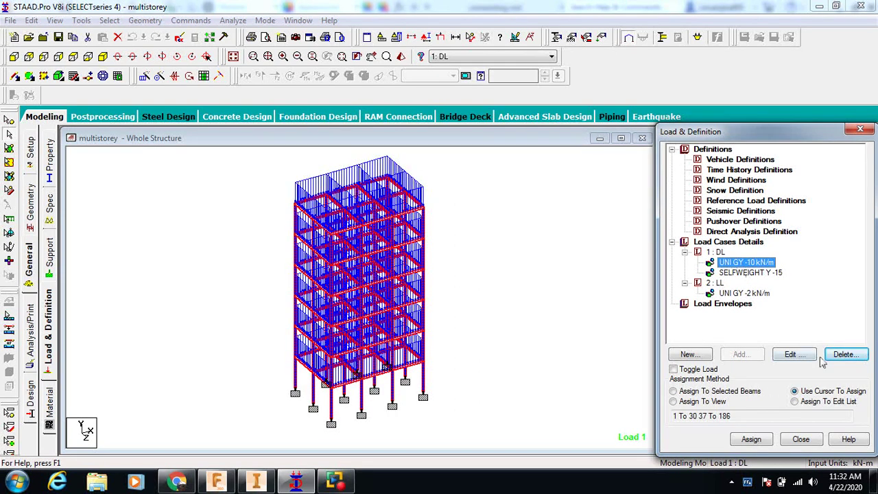
click(848, 356)
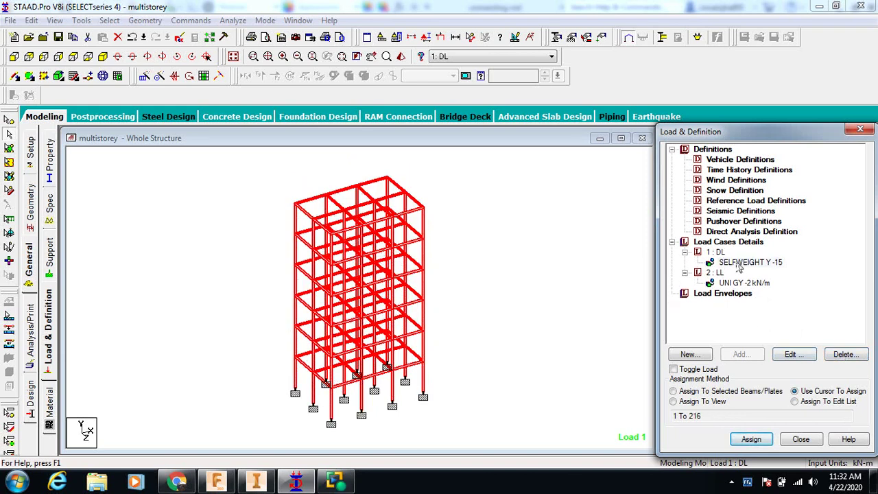
click(716, 252)
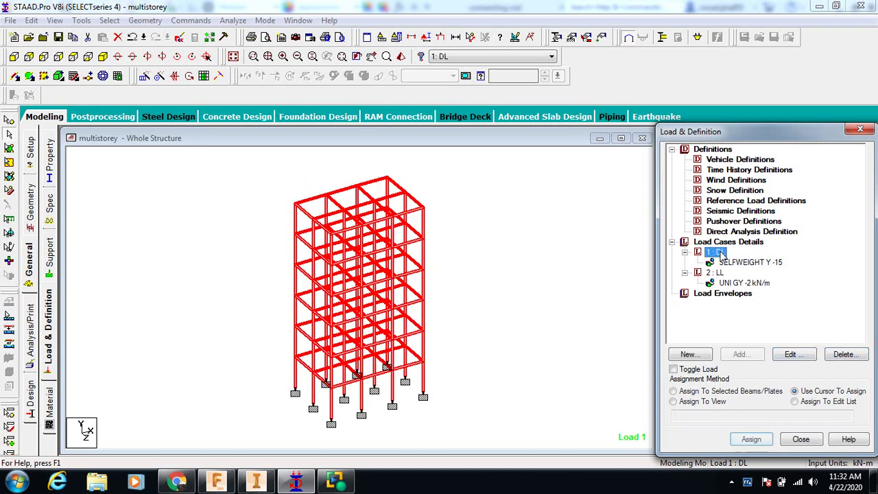
click(843, 355)
click(778, 322)
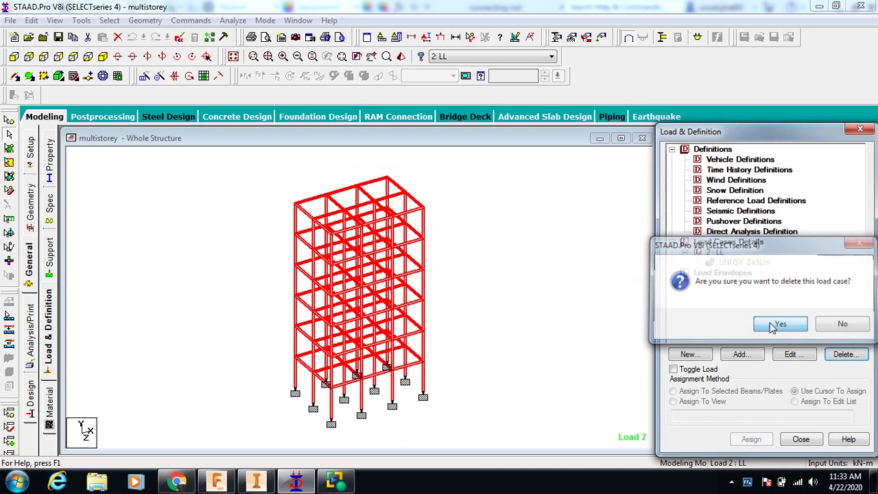
Delete the LL load case together with its uniform load.
click(714, 252)
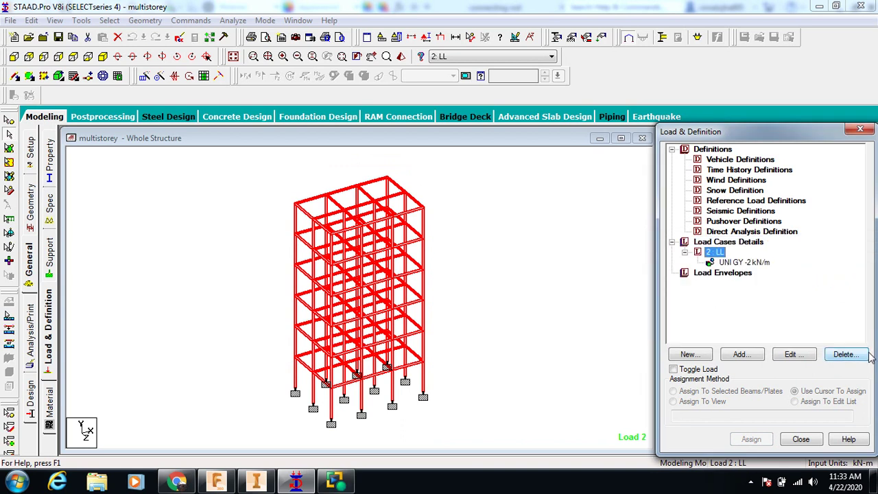
click(844, 354)
click(779, 322)
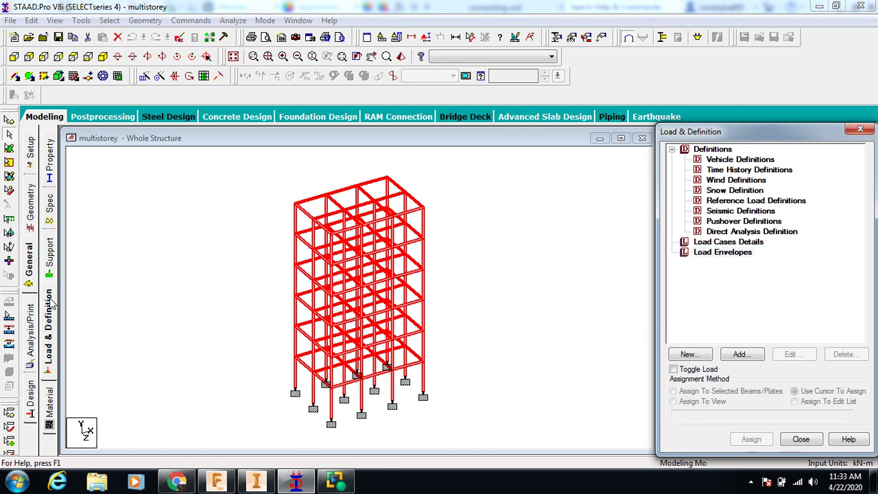
Look through the available load definition types and select the wind definitions.
click(50, 332)
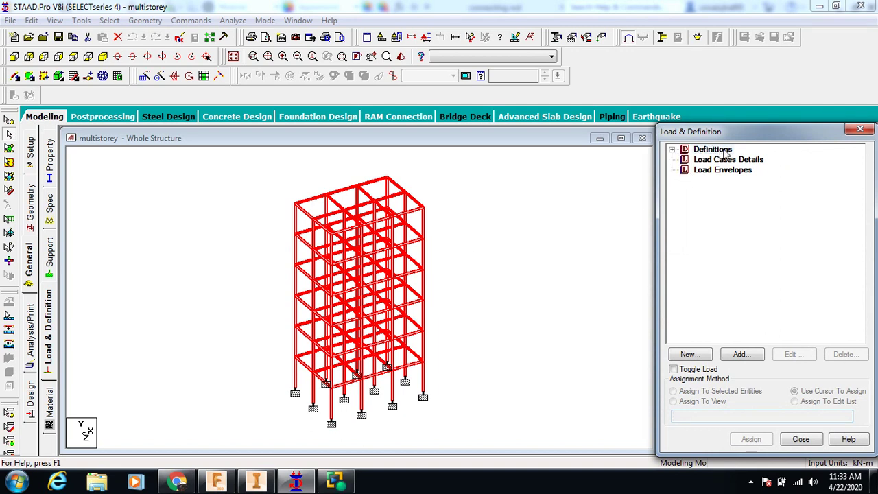
click(672, 151)
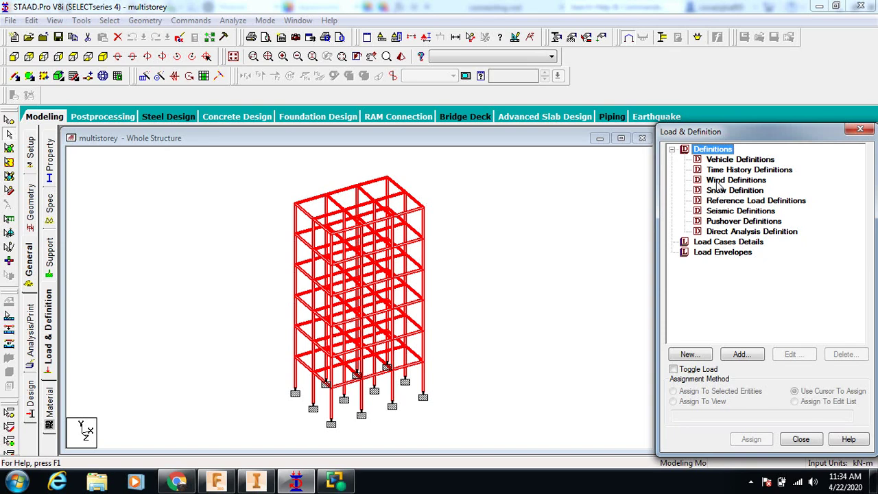
click(718, 181)
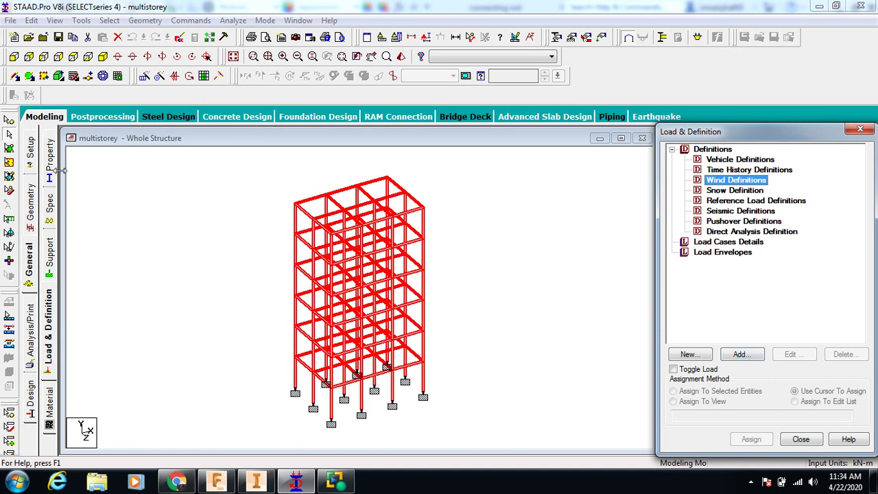
Review the frame's geometry, the elements assigned to each section property, the plate thickness settings and the supports.
click(31, 199)
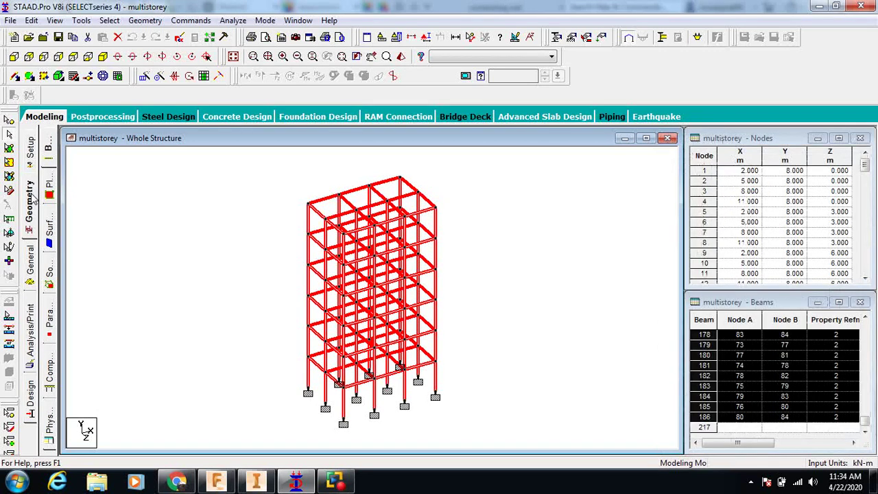
click(213, 231)
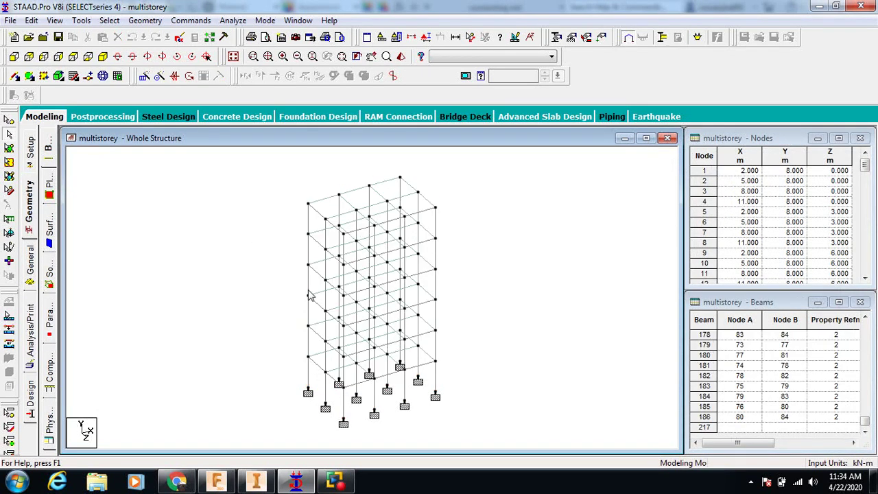
click(31, 262)
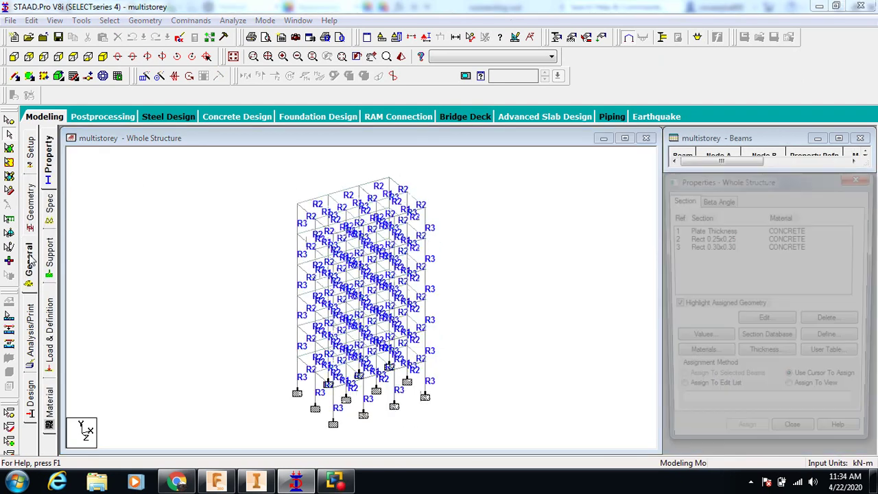
click(727, 230)
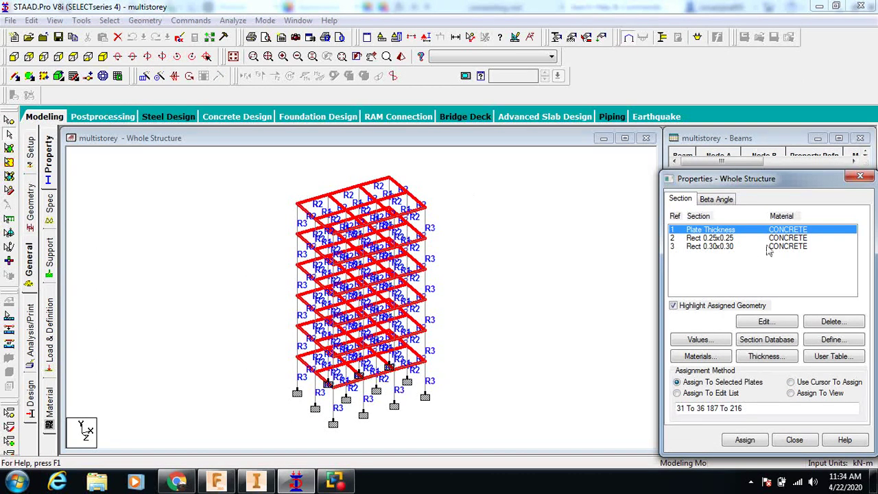
click(708, 239)
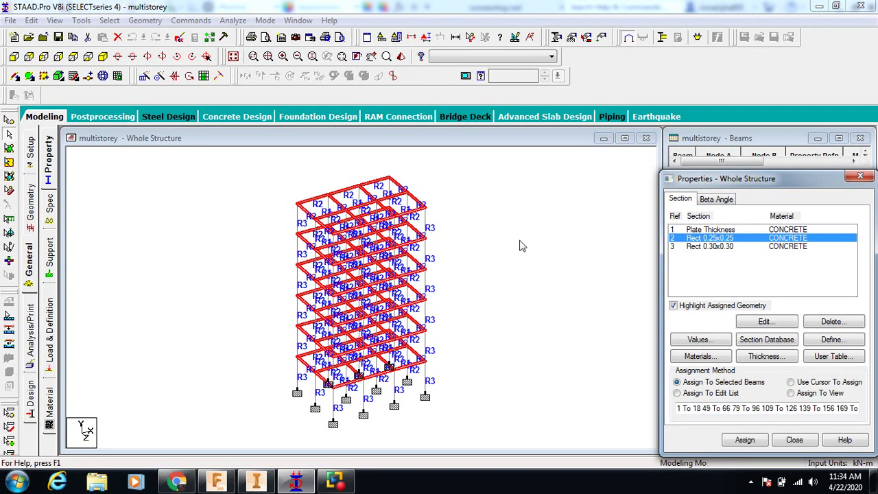
click(731, 247)
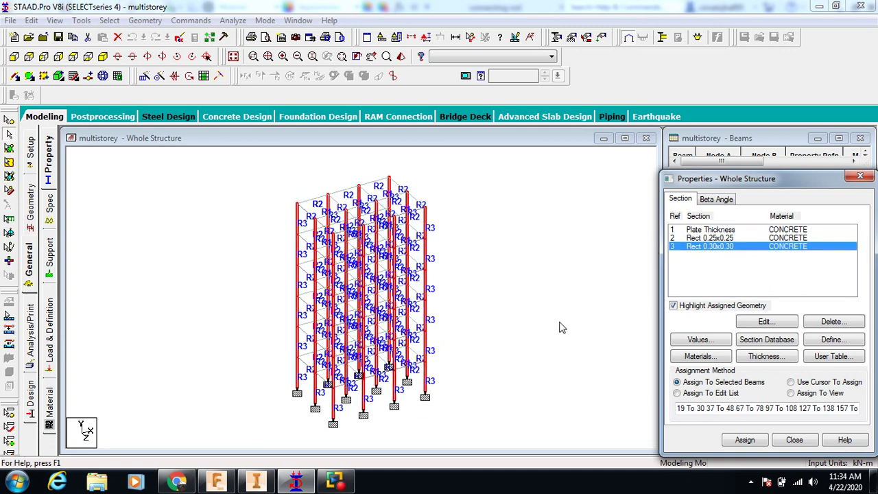
click(767, 357)
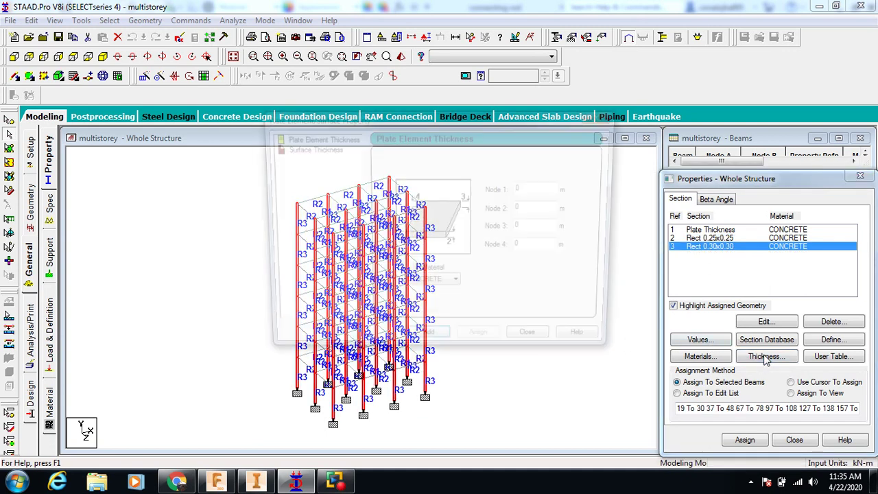
click(597, 116)
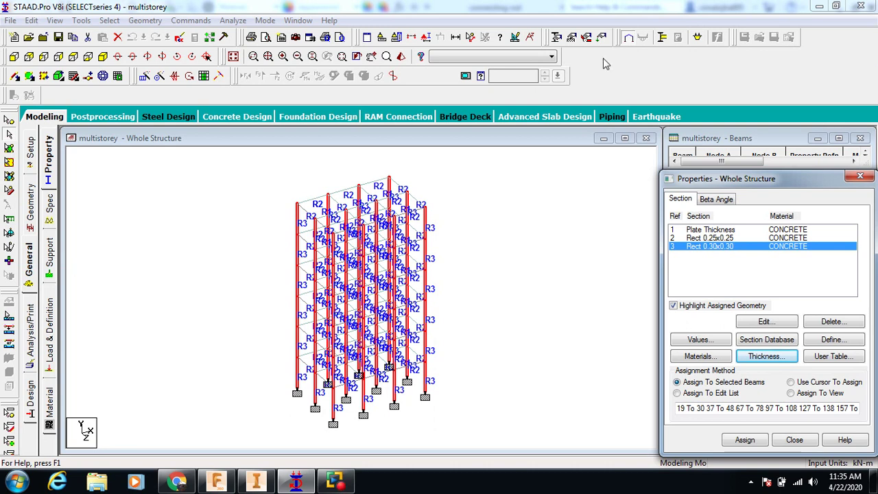
click(50, 254)
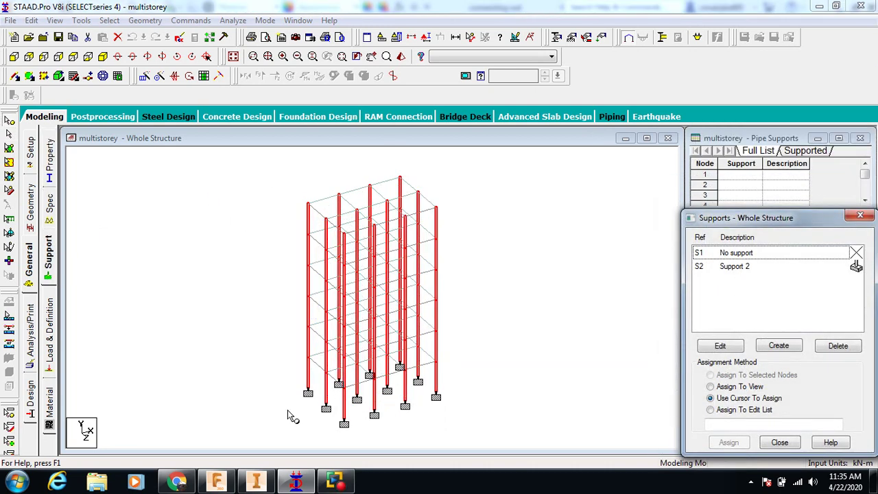
Add a wind type definition with type number 1 and the comment WIND 1.
click(49, 336)
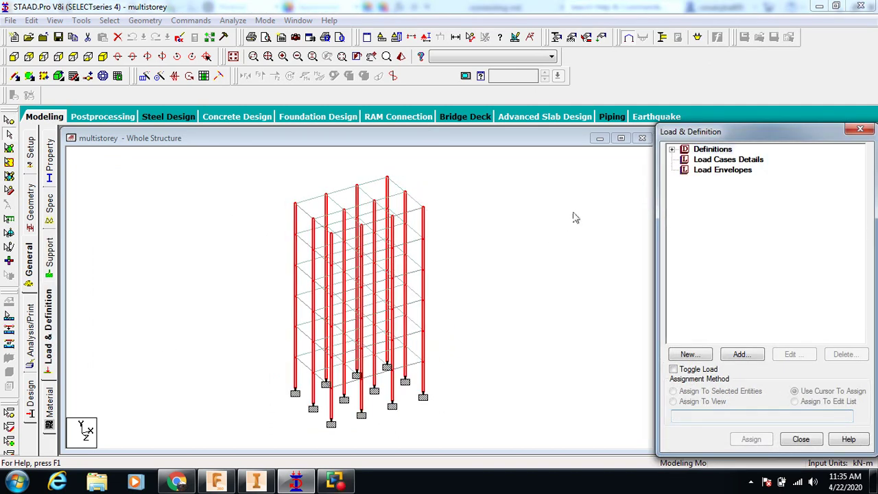
double_click(683, 151)
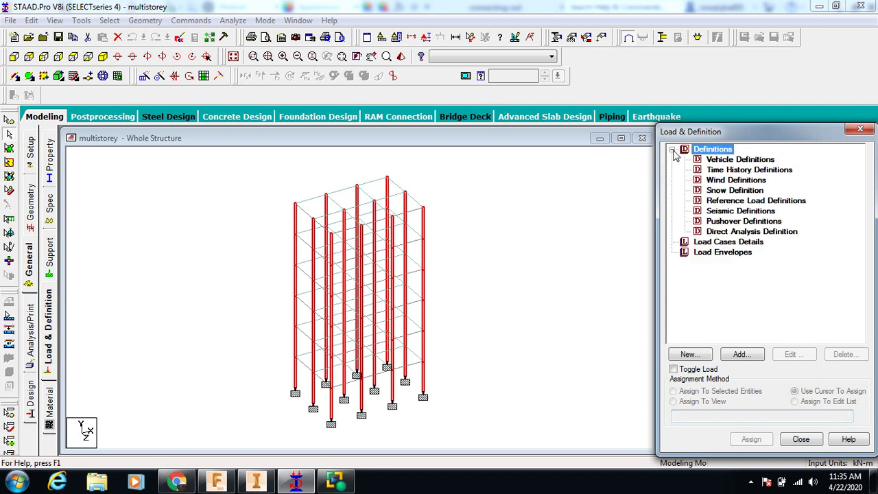
click(725, 181)
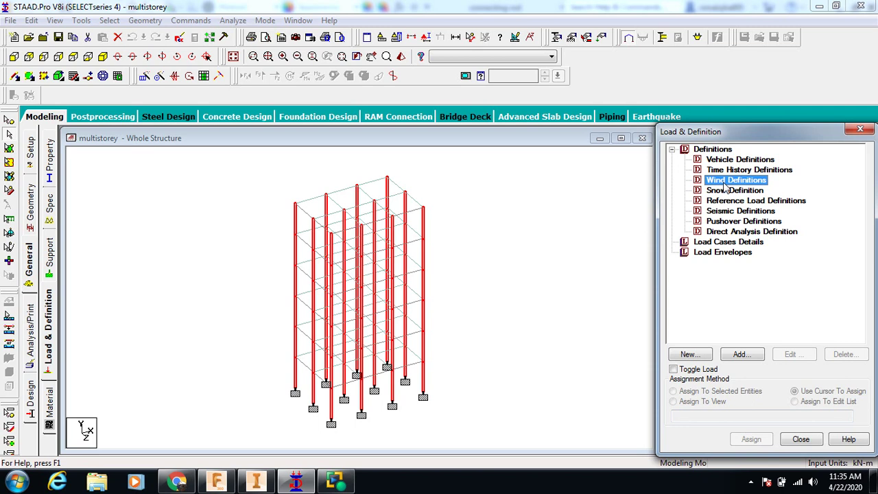
click(743, 354)
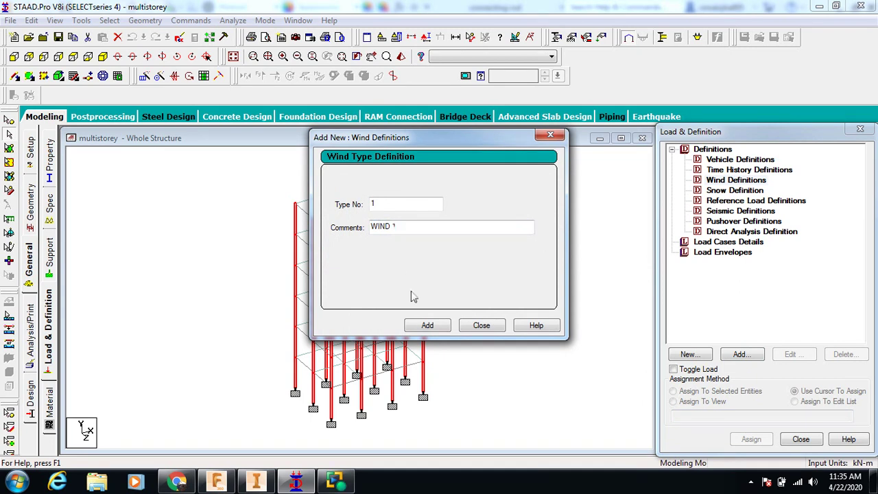
click(427, 325)
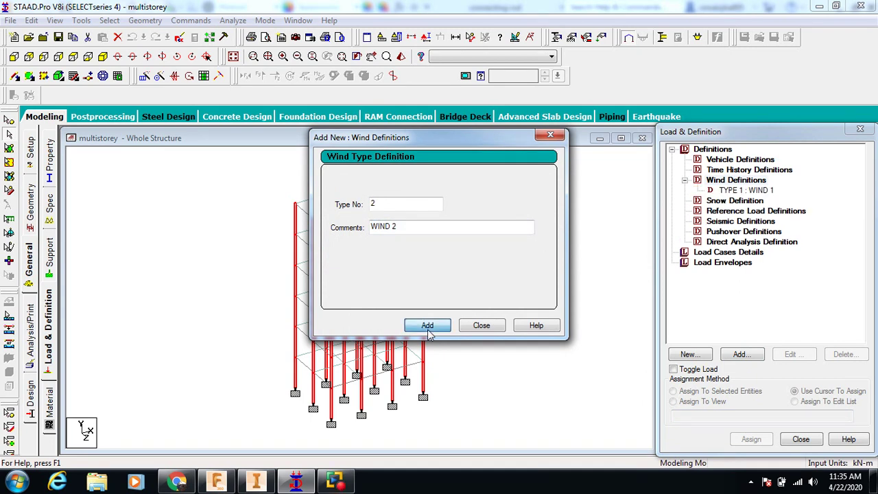
click(481, 325)
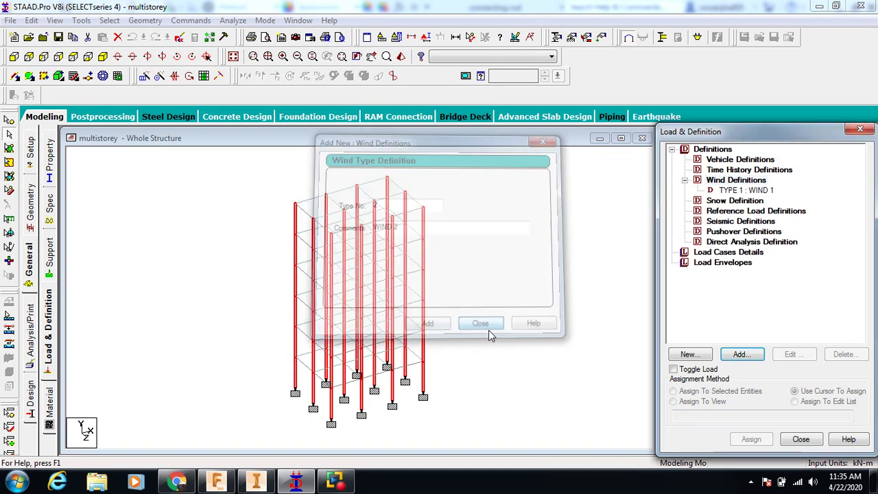
Add a custom intensity profile to WIND 1, calculated per ASCE-7 2010 for Category II, Exposure B and a basic wind speed of 85 mph.
click(767, 190)
click(740, 354)
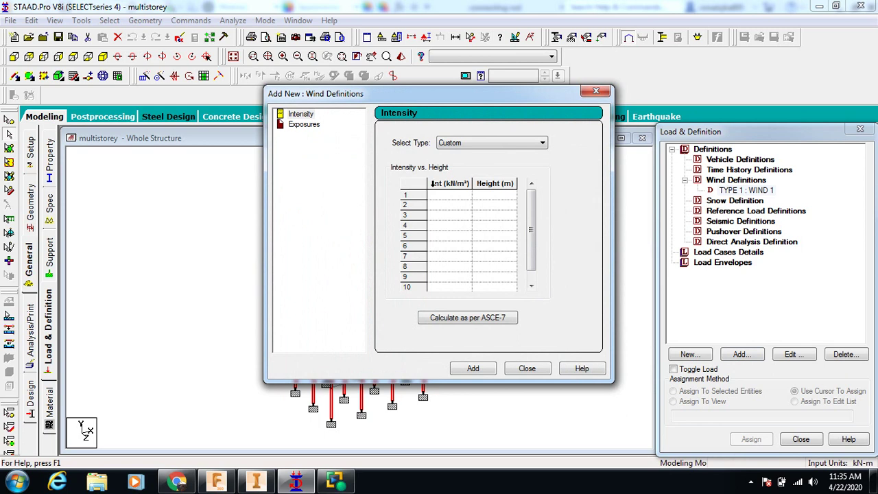
click(543, 143)
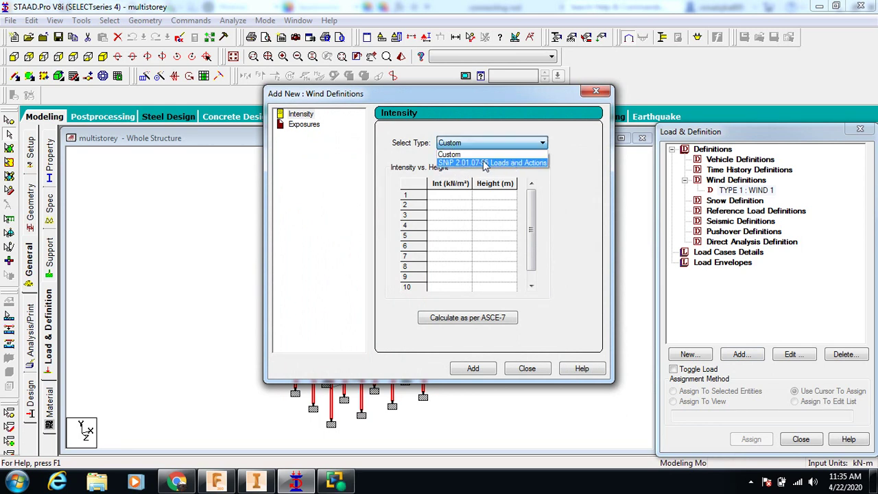
click(542, 142)
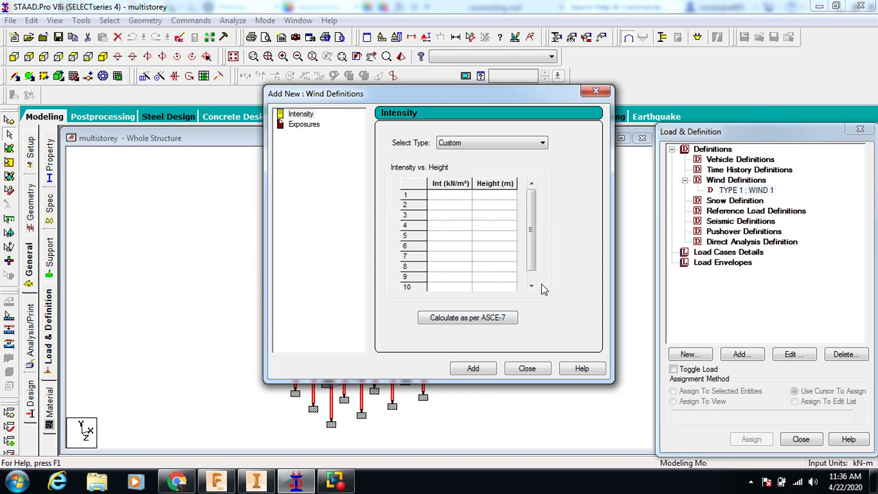
click(466, 323)
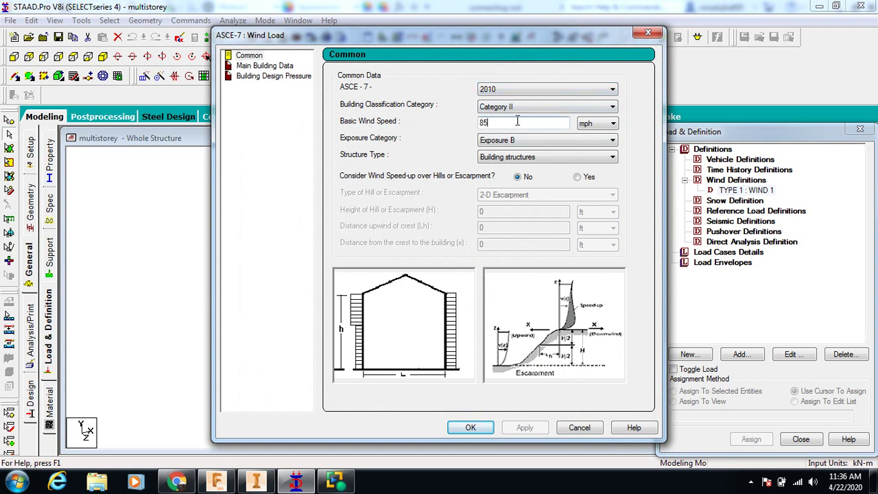
click(496, 122)
click(470, 420)
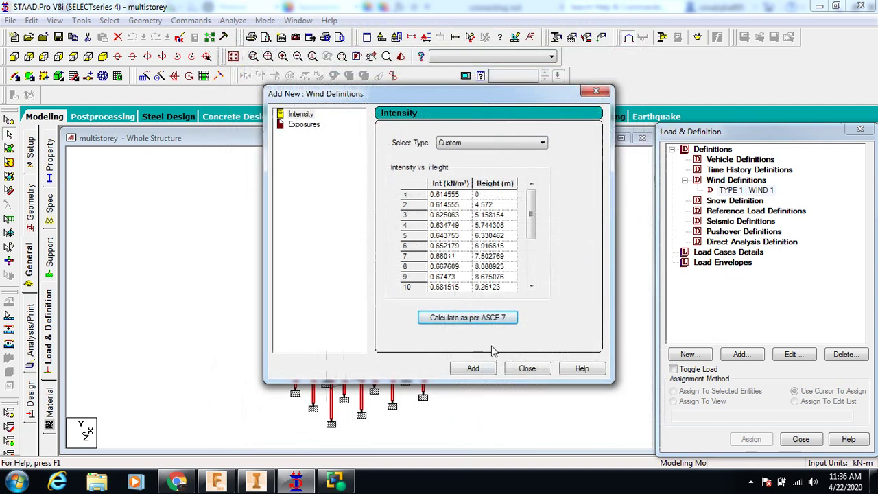
click(481, 369)
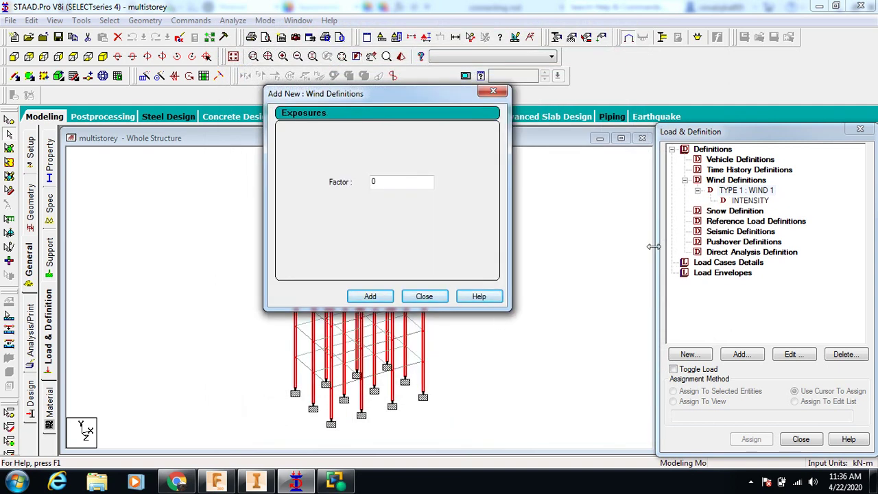
Add an exposure with a factor of 0.8 to WIND 1 and select it in the wind definitions.
click(394, 182)
key(BackSpace)
click(371, 297)
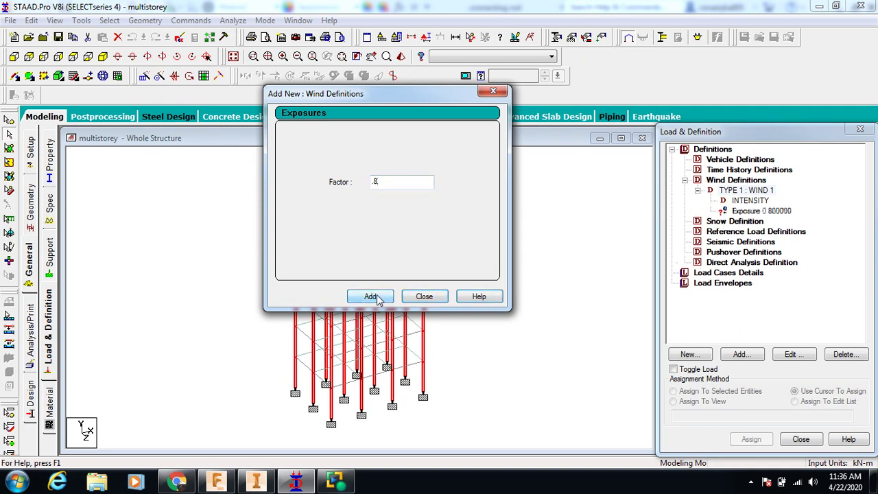
click(420, 296)
click(765, 211)
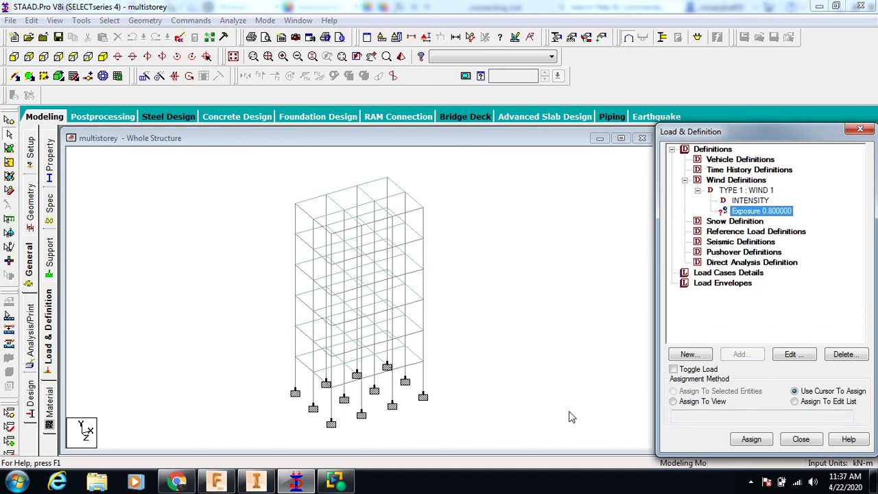
Assign the 0.8 wind exposure to the whole structure in view.
click(673, 403)
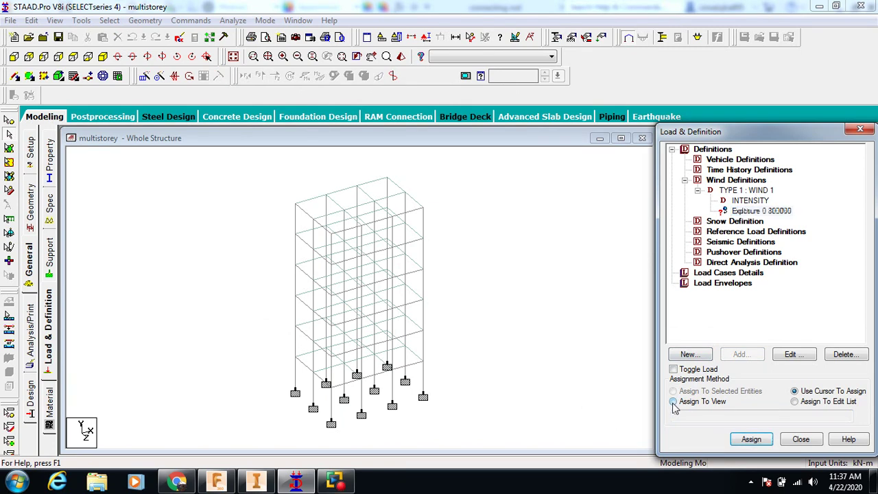
click(749, 439)
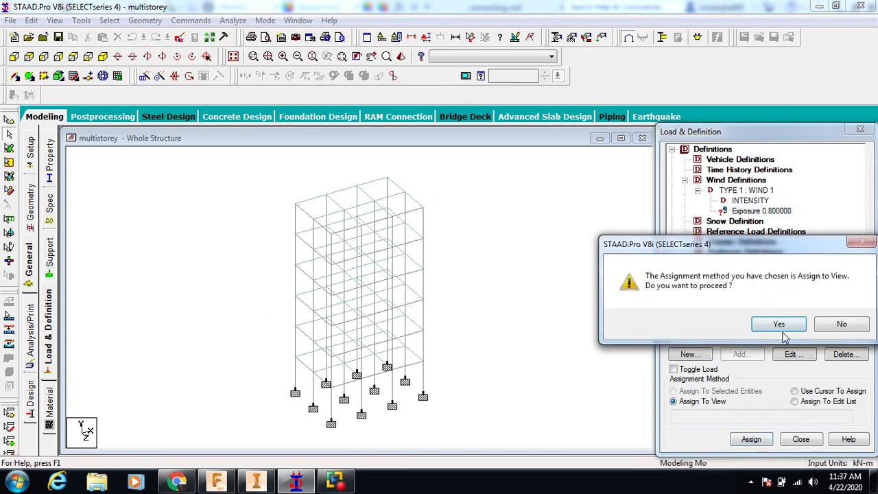
click(781, 328)
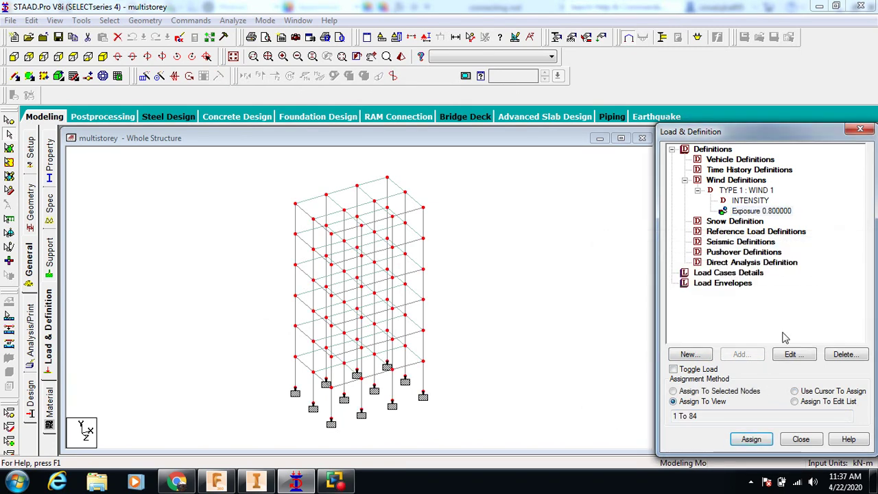
Add primary load case 1 with the Dead loading type and the title DL, accepting the auto-save.
click(711, 273)
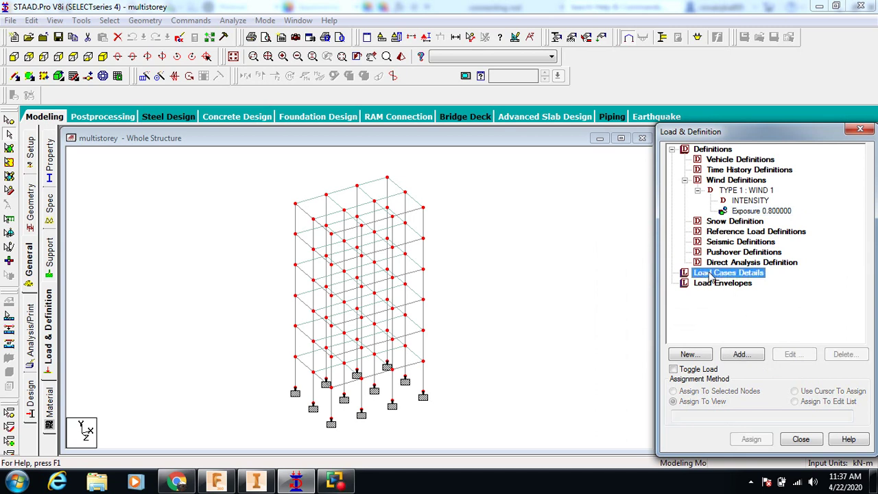
click(741, 354)
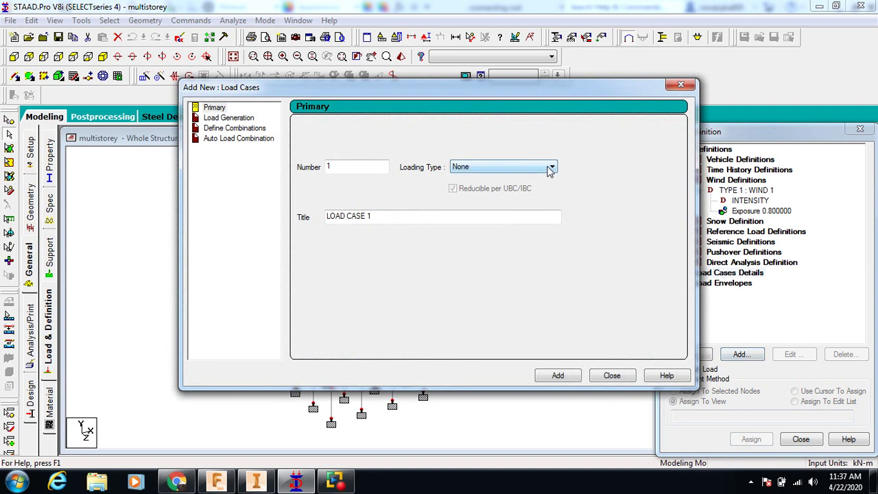
click(550, 168)
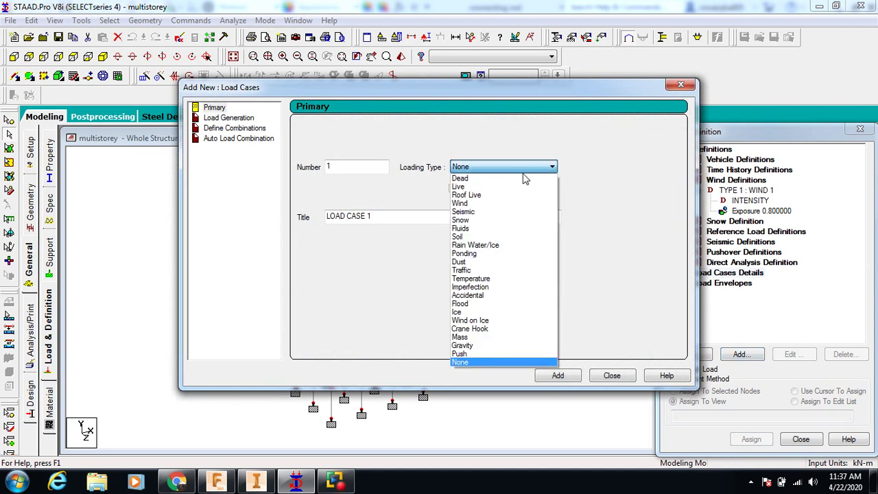
click(492, 178)
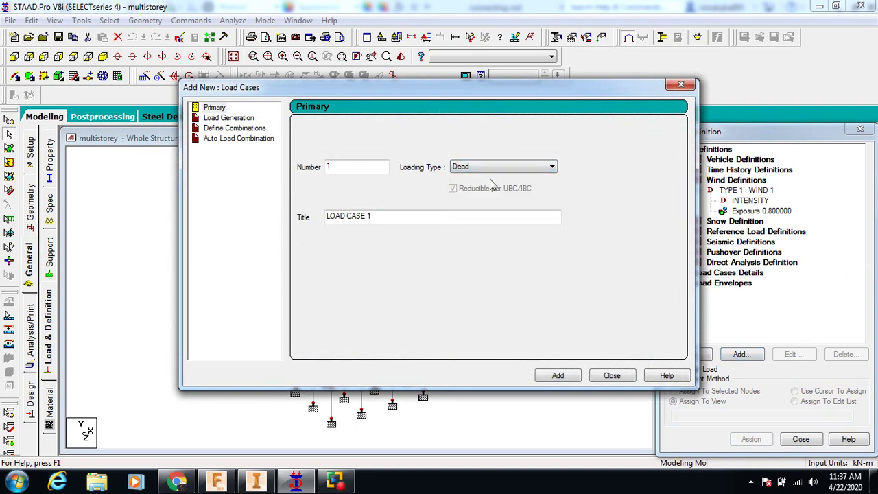
click(407, 212)
key(BackSpace)
key(BackSpace)
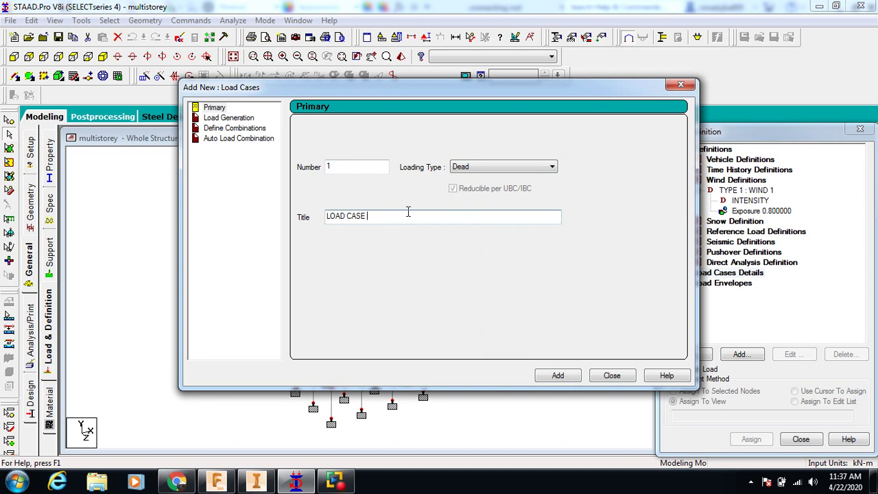
key(BackSpace)
key(BackSpace)
key(BackSpace)
key(BackSpace)
key(BackSpace)
key(BackSpace)
key(BackSpace)
key(BackSpace)
key(BackSpace)
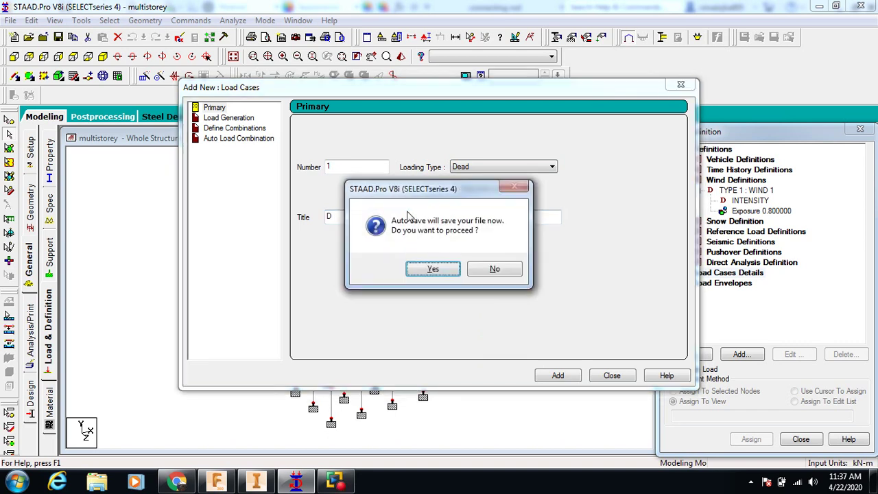
key(Return)
key(Return)
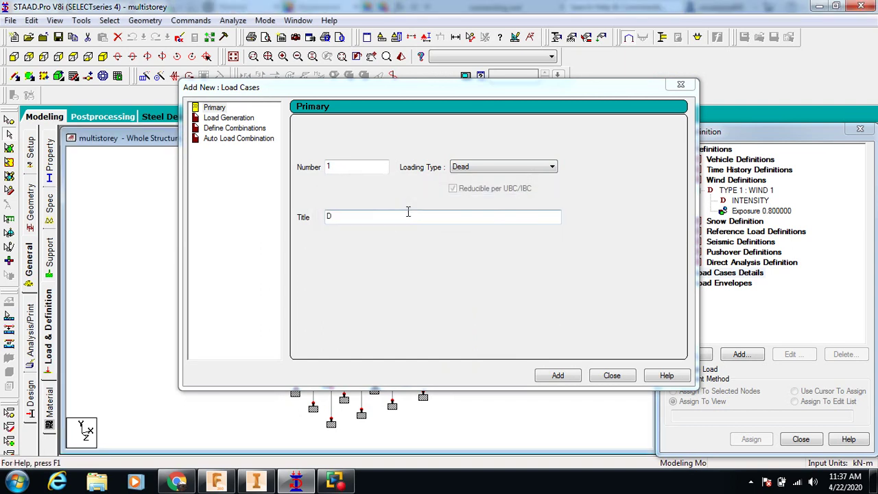
text(D)
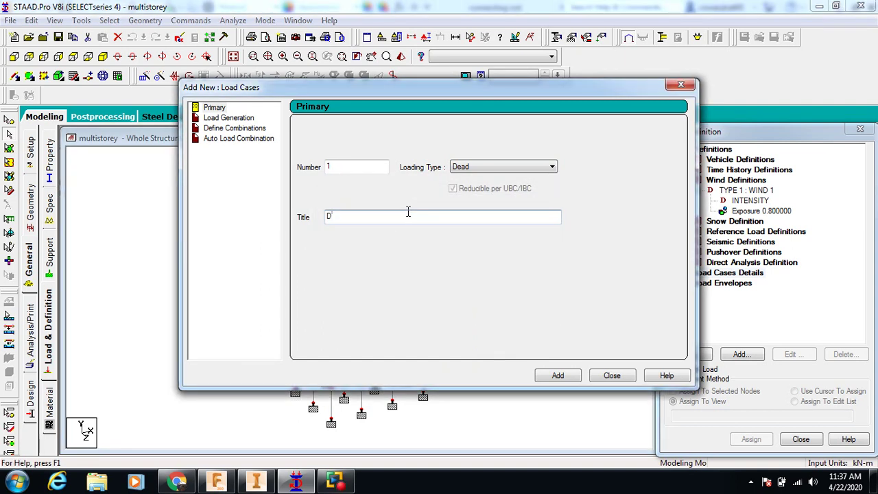
text(L)
click(558, 376)
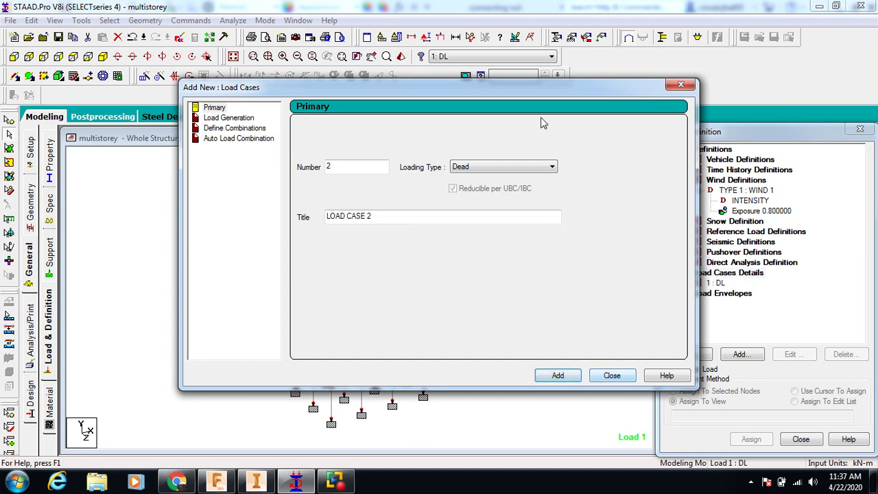
Add primary load case 2 with the Live loading type and the title LL.
click(552, 167)
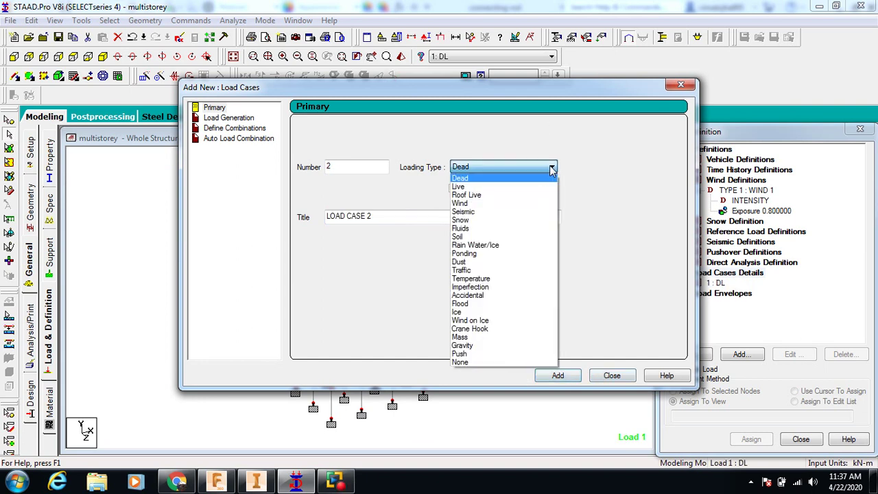
click(486, 188)
click(396, 216)
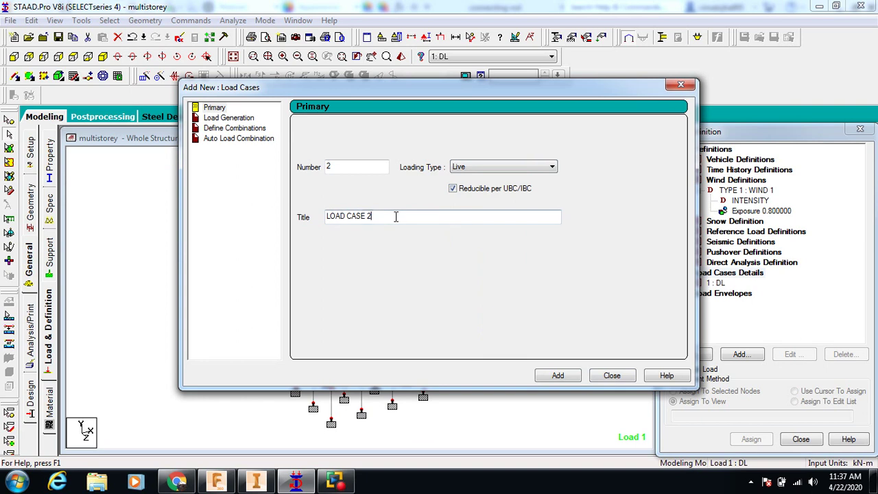
key(BackSpace)
key(BackSpace)
key(BackSpace)
key(BackSpace)
key(BackSpace)
key(BackSpace)
key(BackSpace)
key(BackSpace)
key(BackSpace)
key(BackSpace)
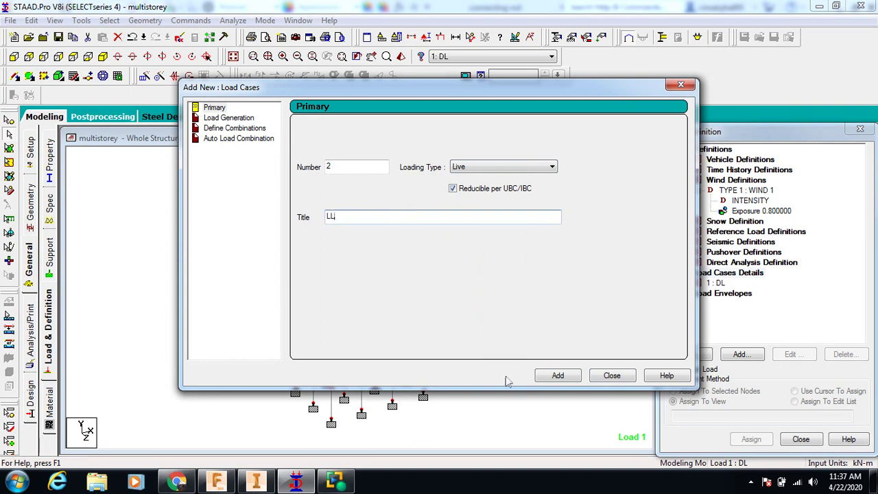
text(LL)
click(559, 375)
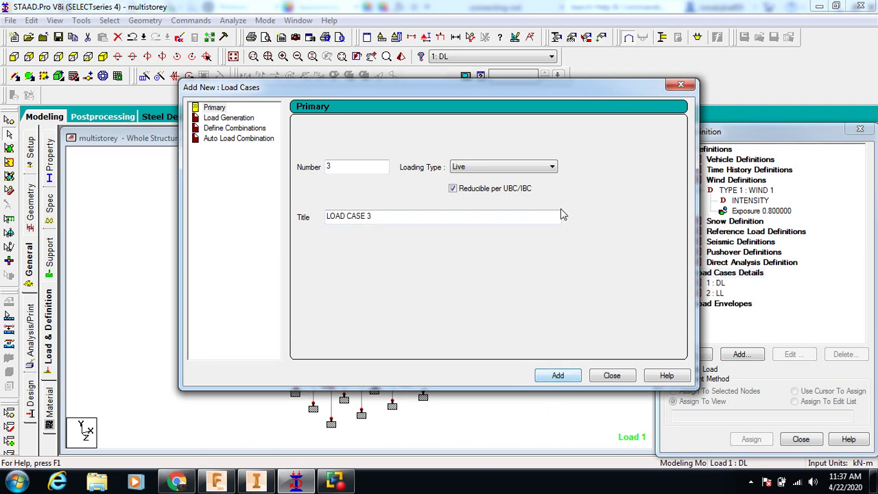
Add primary load case 3 with the Wind loading type and the title WL, and finish adding load cases.
click(553, 173)
click(488, 204)
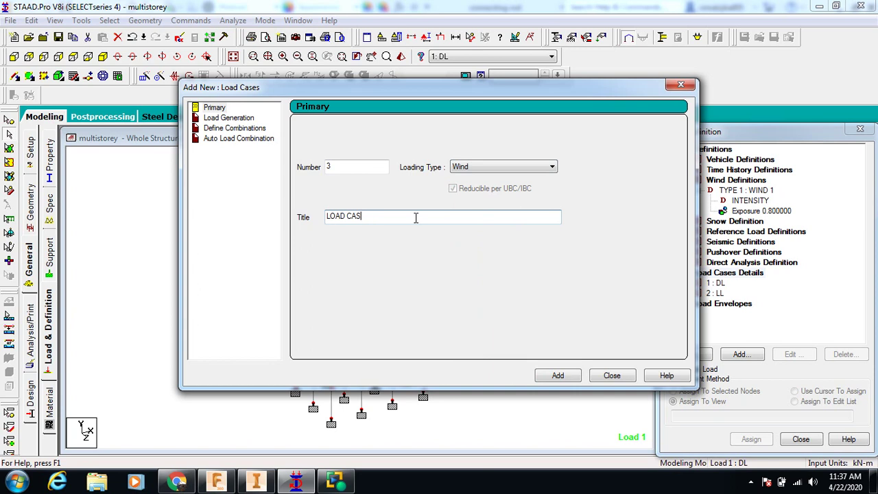
key(BackSpace)
key(BackSpace)
key(BackSpace)
key(BackSpace)
key(BackSpace)
key(BackSpace)
key(BackSpace)
key(BackSpace)
click(546, 379)
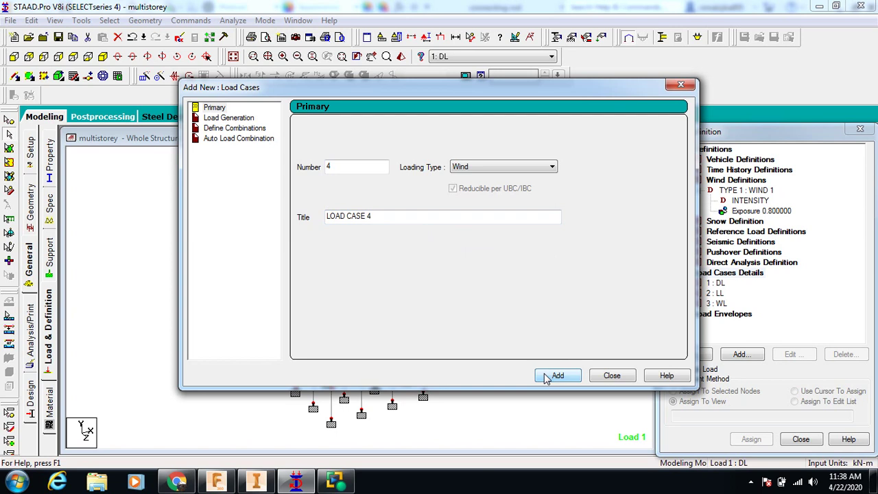
click(607, 376)
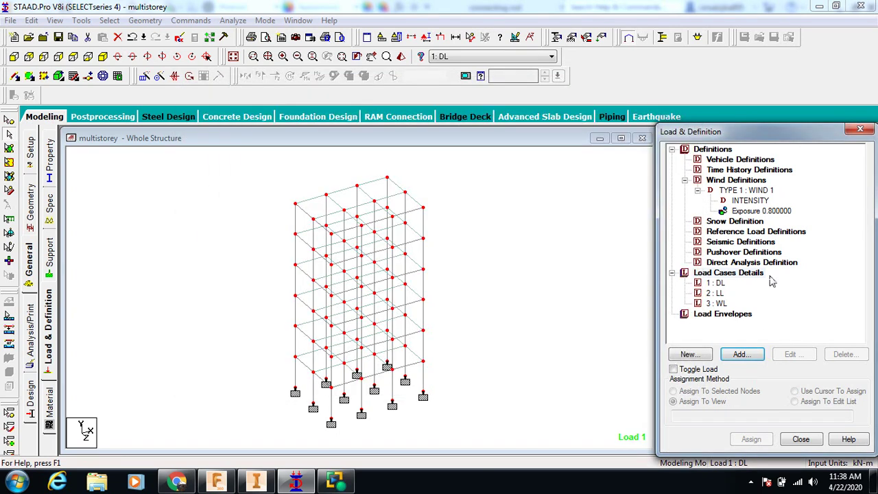
Add a selfweight load in the Y direction with a factor of -10 to the DL case.
click(715, 284)
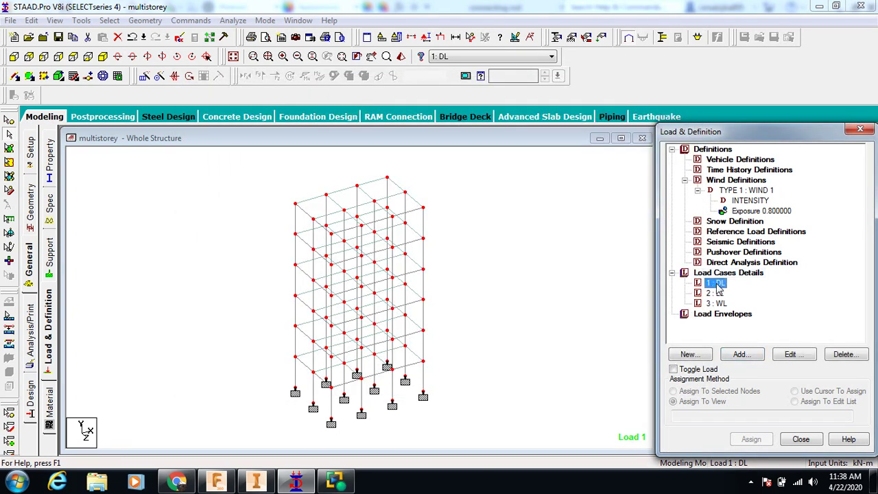
click(741, 355)
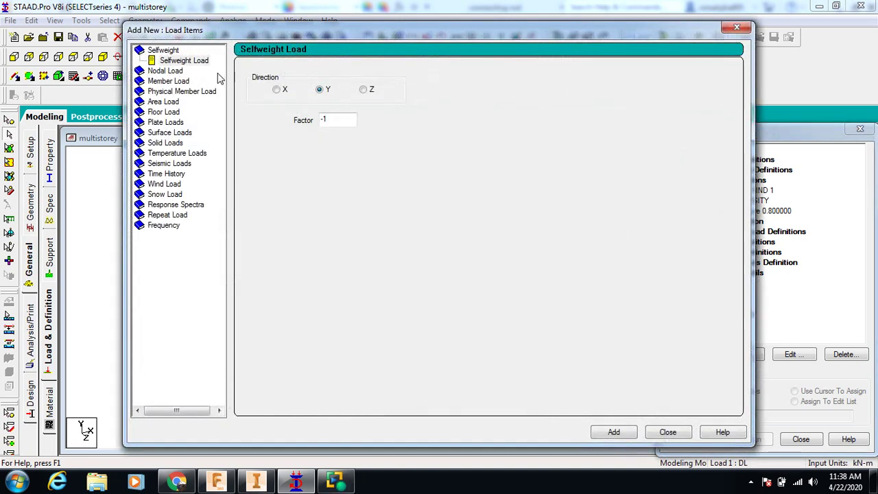
click(196, 61)
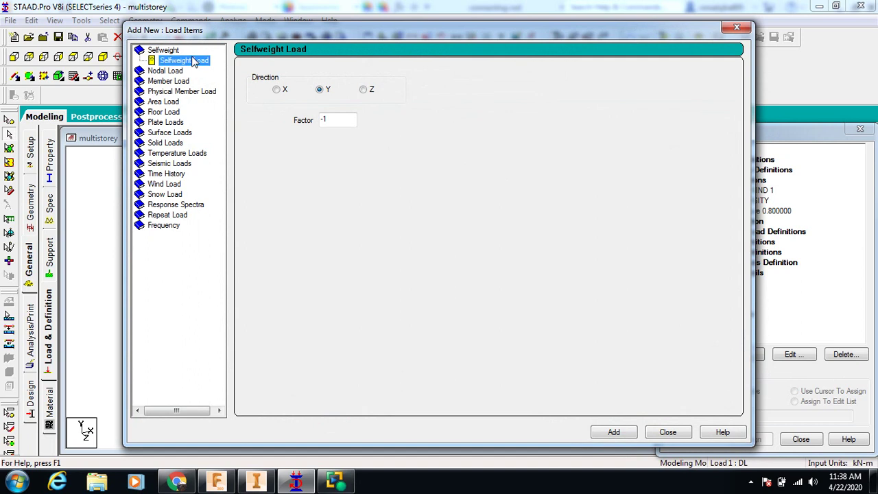
click(334, 119)
double_click(334, 119)
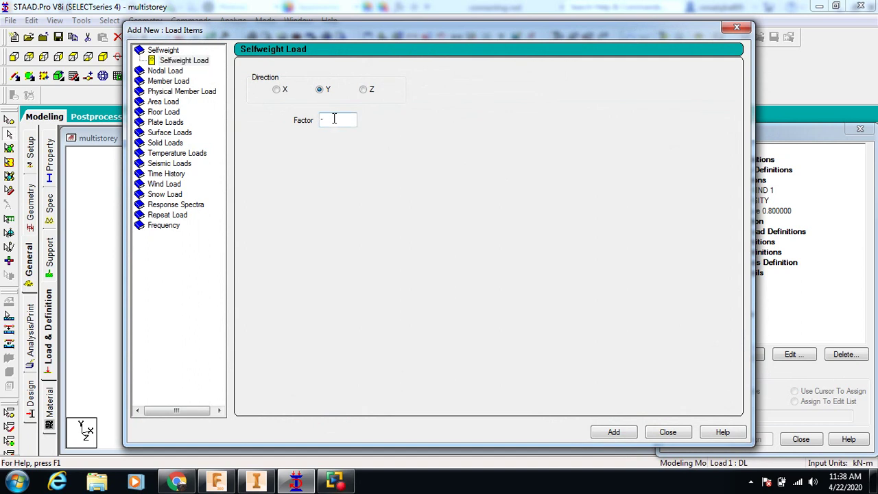
text(5)
text(10)
click(628, 437)
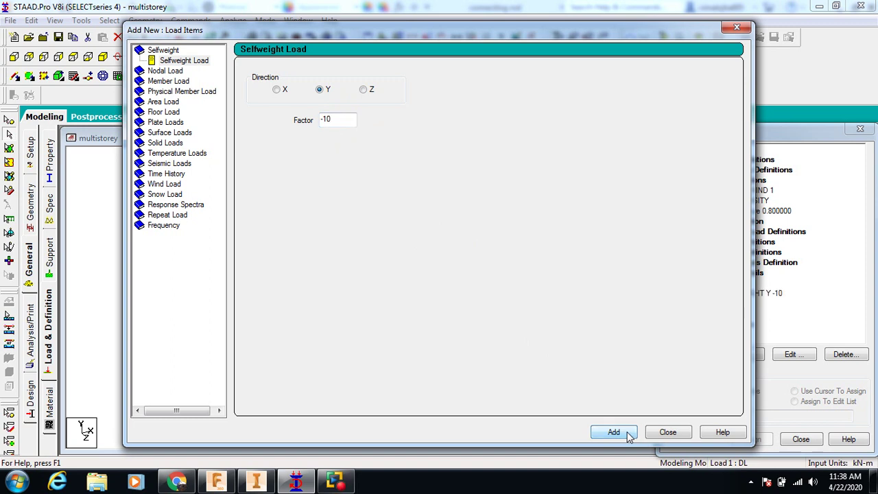
click(663, 434)
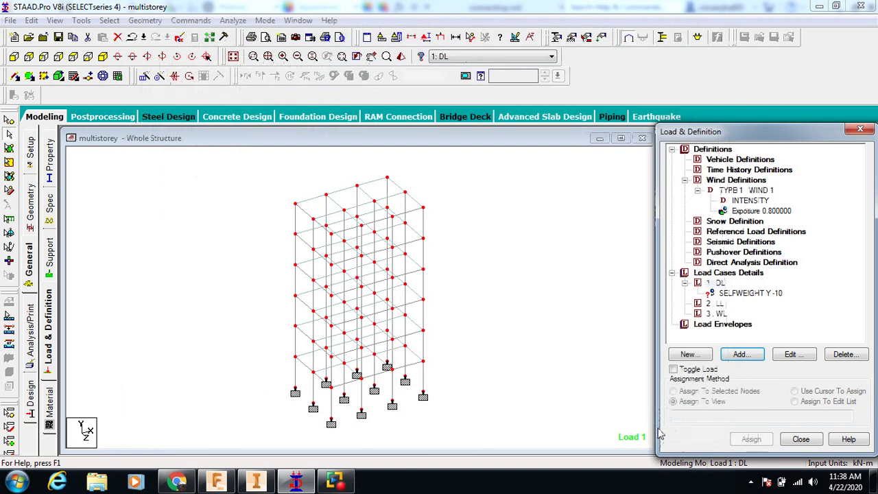
Add a uniform member force of -5 kN/m in the GY direction to the DL case.
click(718, 283)
click(741, 354)
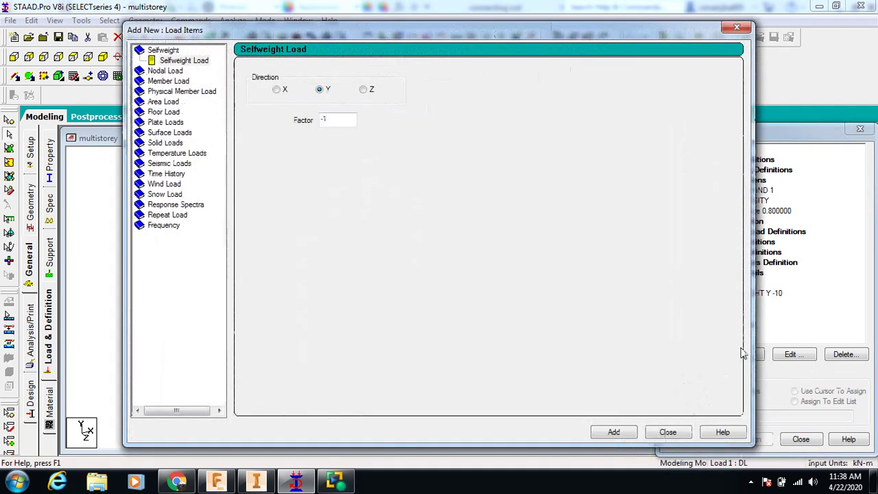
click(171, 82)
click(364, 103)
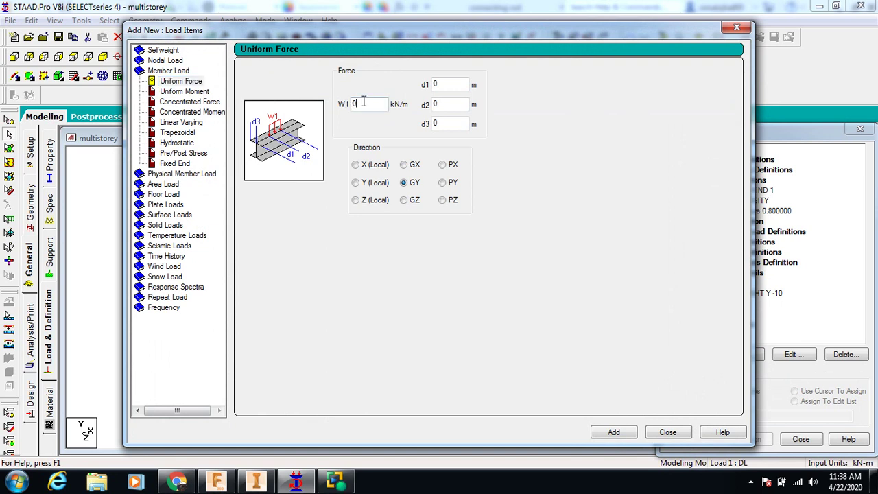
text(-5)
click(614, 432)
click(668, 433)
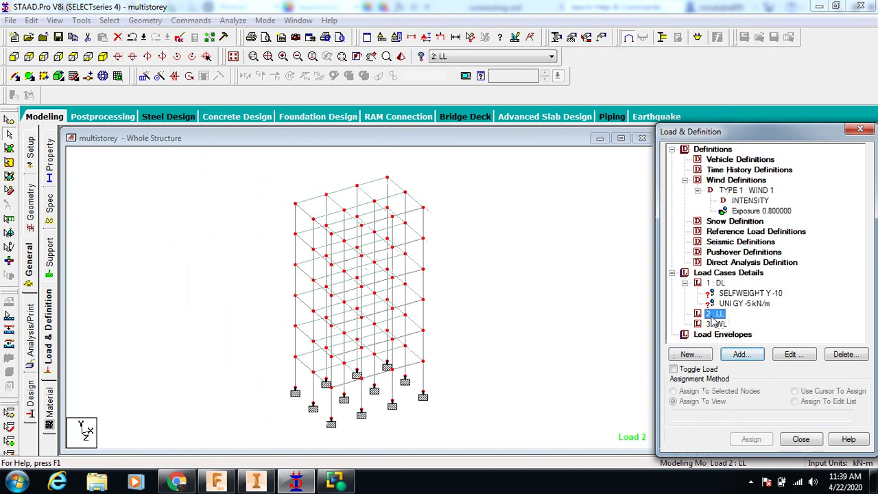
Add an area load with a pressure of -2 kN/m2 in the GY direction to the LL case.
click(740, 355)
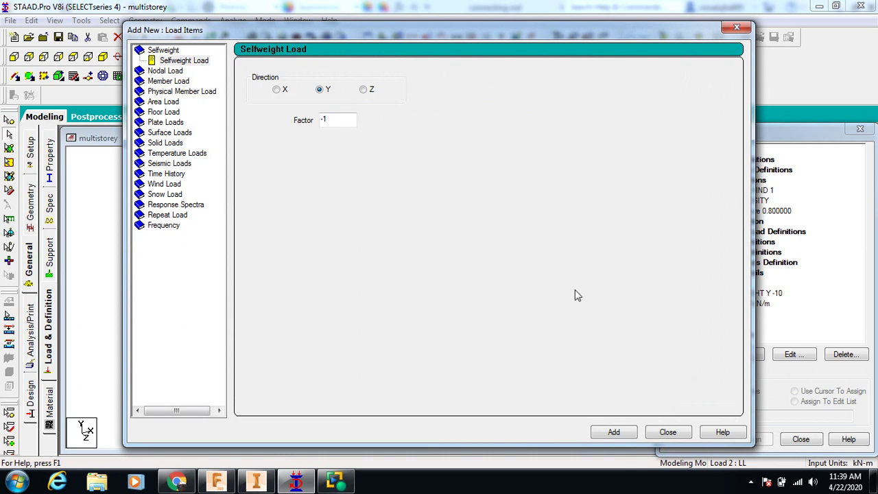
click(165, 102)
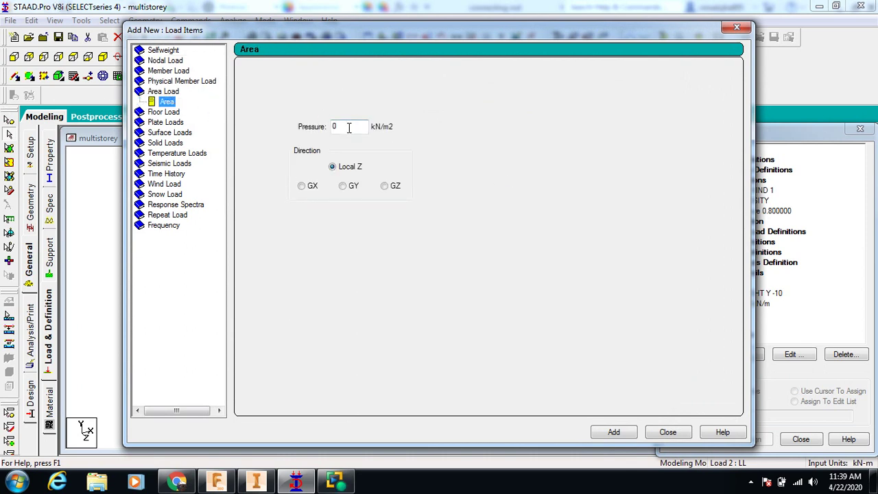
click(343, 186)
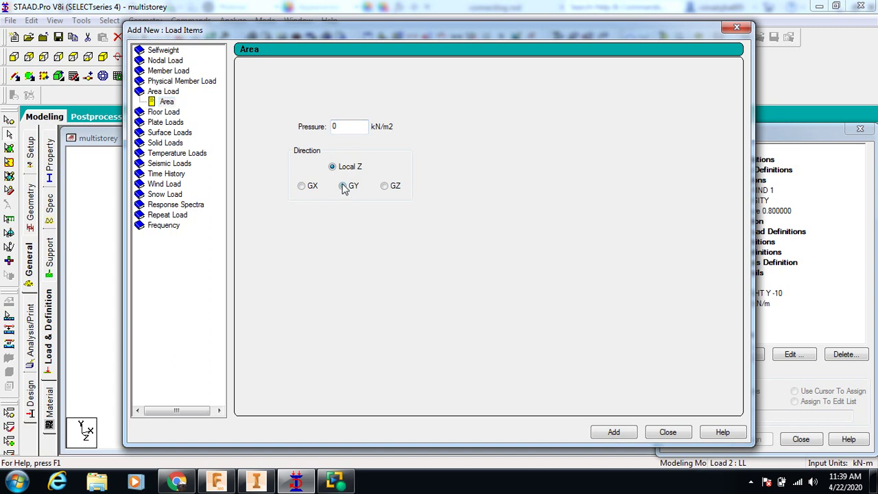
click(341, 126)
key(BackSpace)
text(-2)
click(610, 435)
click(669, 432)
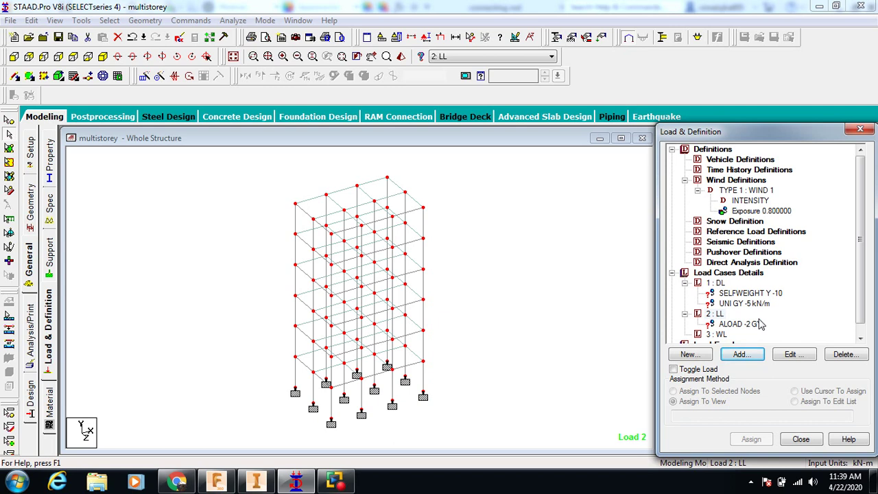
Start a type 1 wind load item on the X windward face for the WL case, with a maximum Y range of 20 m.
click(717, 334)
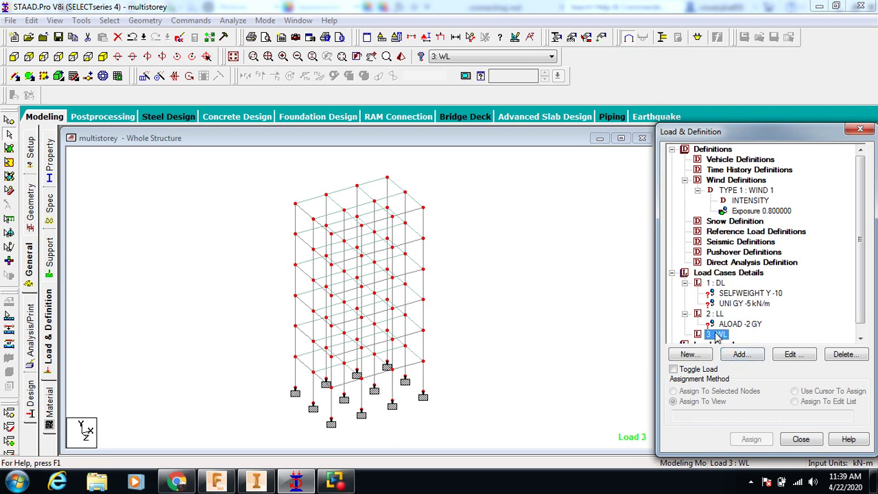
click(741, 356)
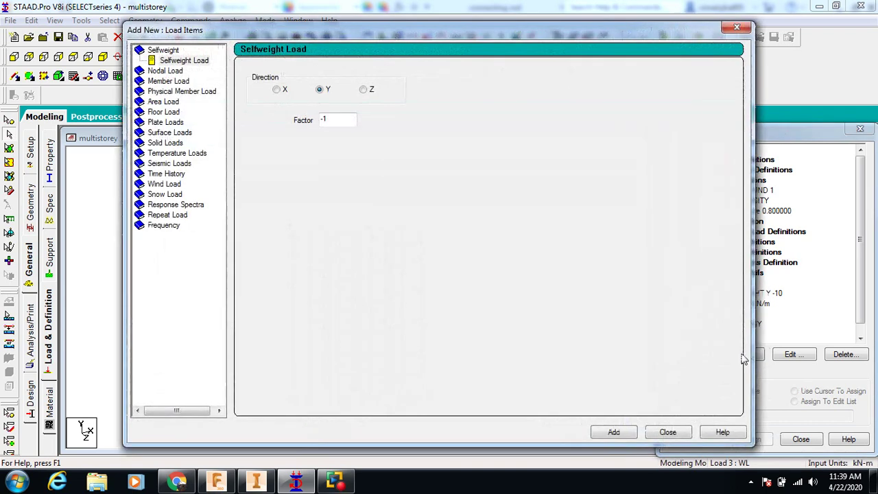
click(171, 184)
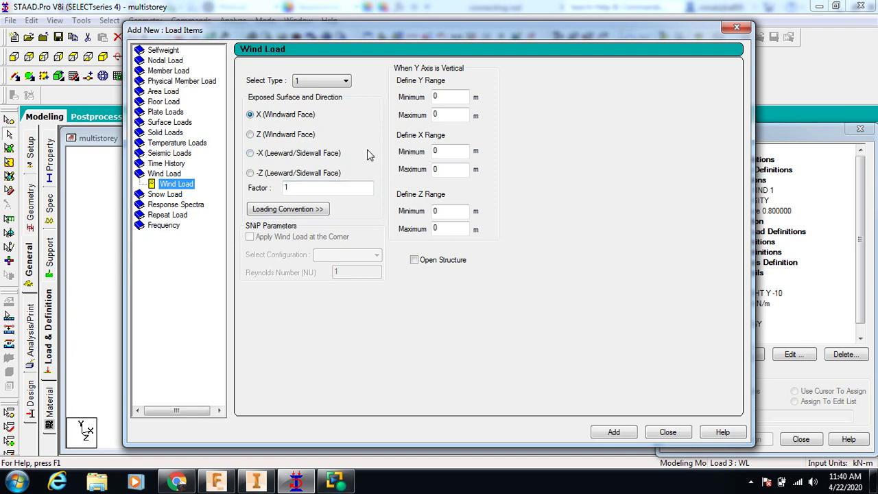
click(444, 96)
click(445, 115)
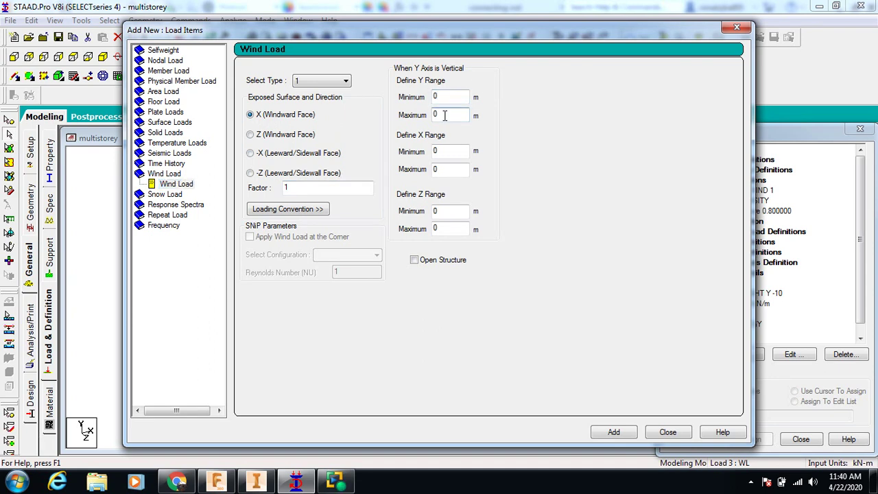
key(BackSpace)
text(15)
key(BackSpace)
text(21)
click(441, 150)
click(441, 169)
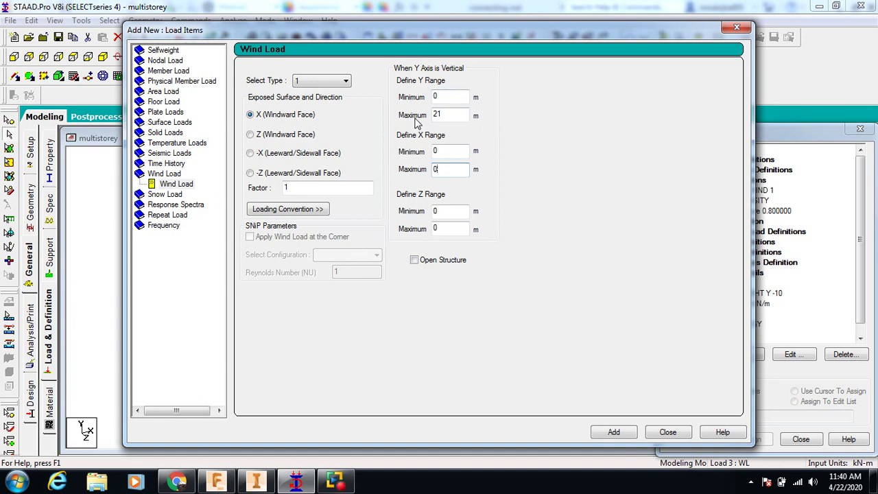
click(443, 113)
text(0)
Set the maximum X and Z ranges to 15 m and the minimum Y range to 3 m, and add the X windward load.
click(442, 169)
text(15)
click(440, 231)
key(BackSpace)
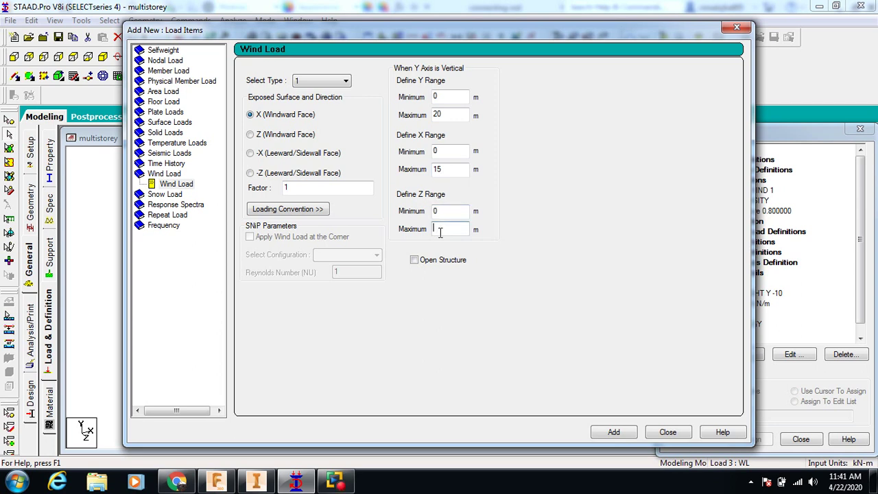
text(1)
key(BackSpace)
text(3)
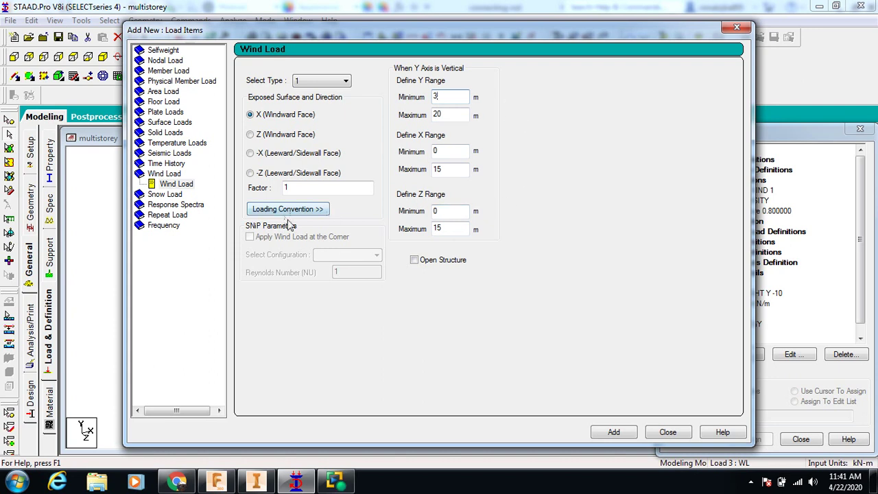
click(614, 433)
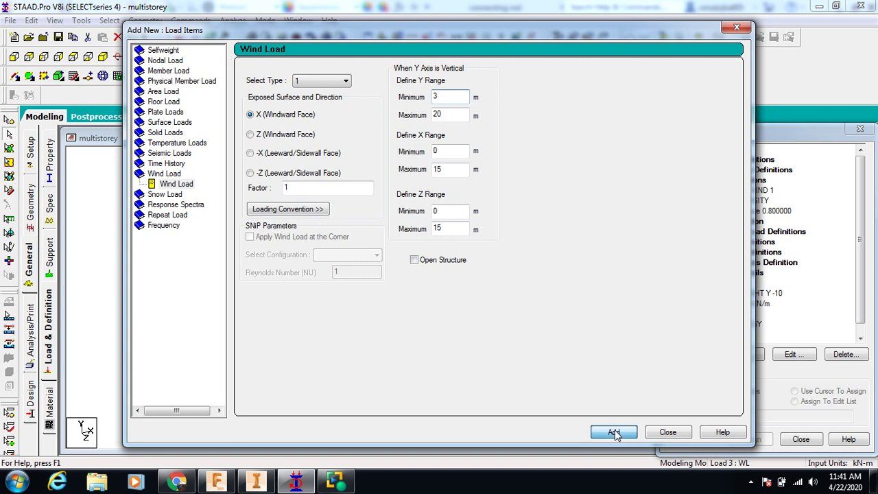
Add wind loads for the Z windward face and the -X leeward face with the same ranges and a factor of 1.
click(250, 135)
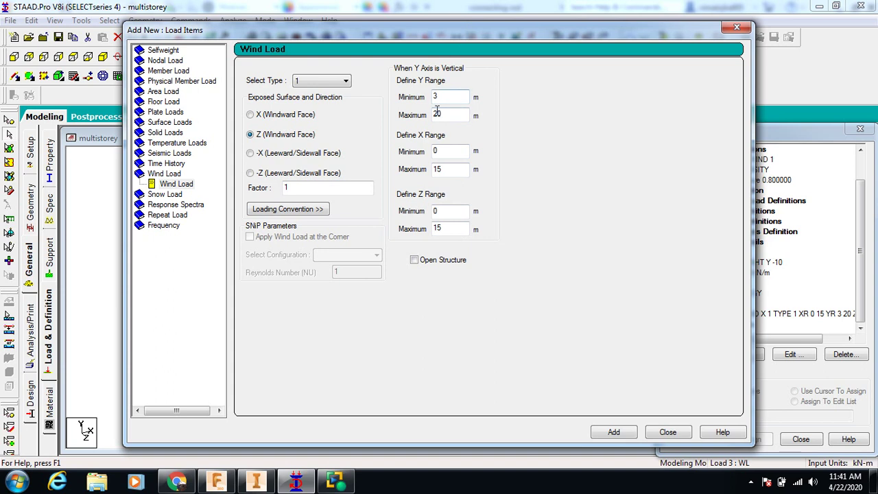
click(614, 432)
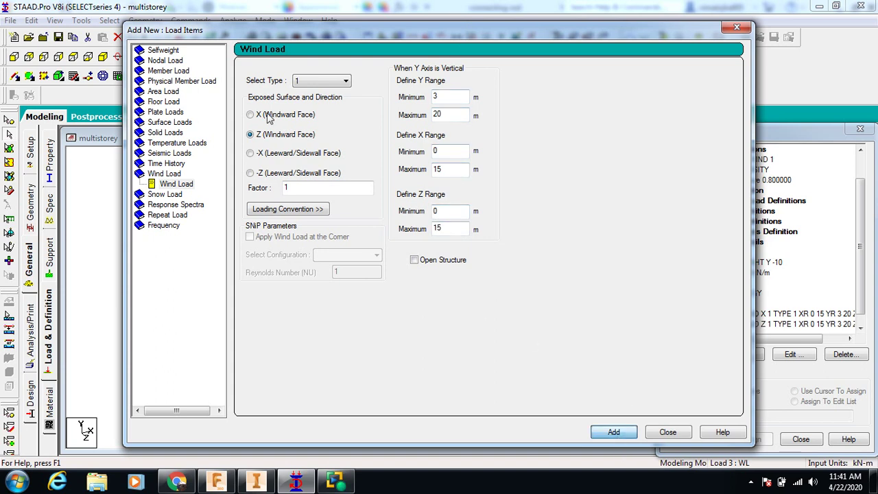
click(251, 153)
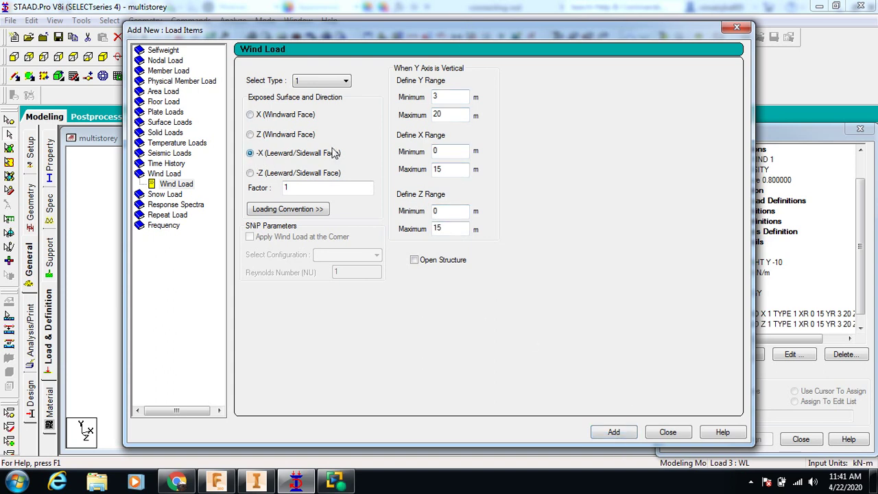
double_click(285, 187)
key(BackSpace)
text(1)
click(614, 432)
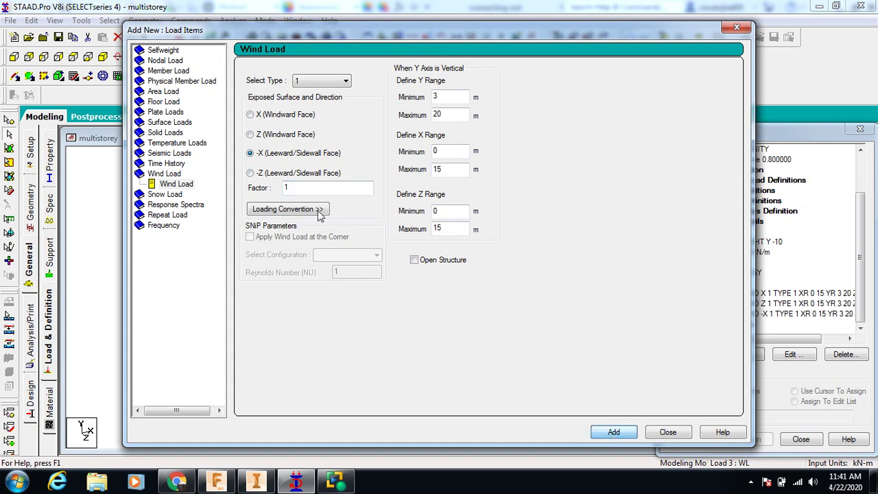
Add a wind load with a factor of 1 for the -Z leeward face and finish adding load items.
click(251, 173)
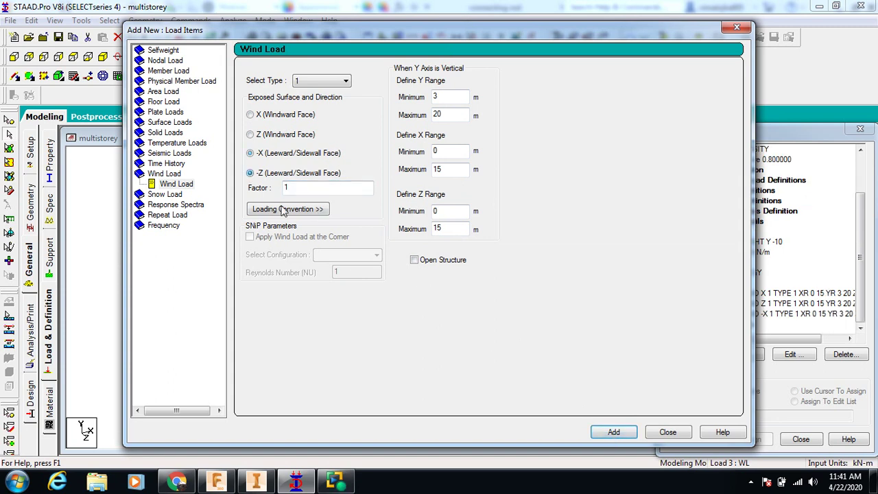
click(613, 433)
click(667, 432)
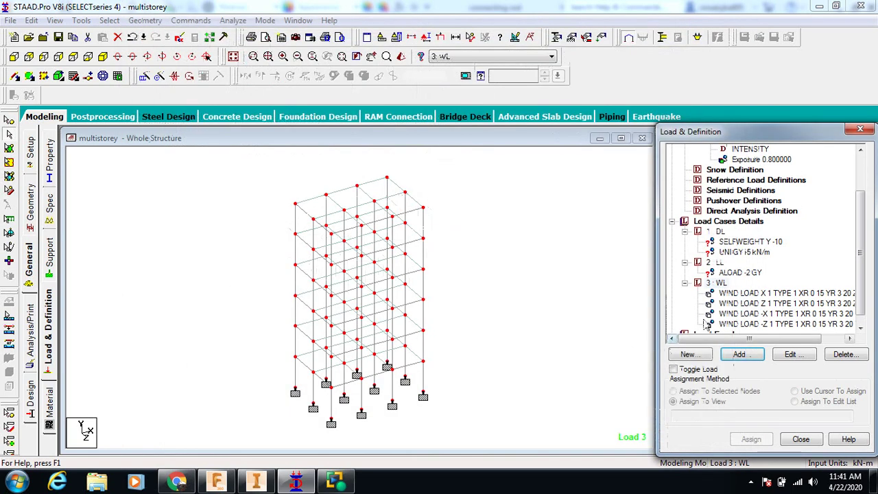
Examine the X, Z, -X and -Z wind load items of the WL case on the frame one by one.
click(741, 294)
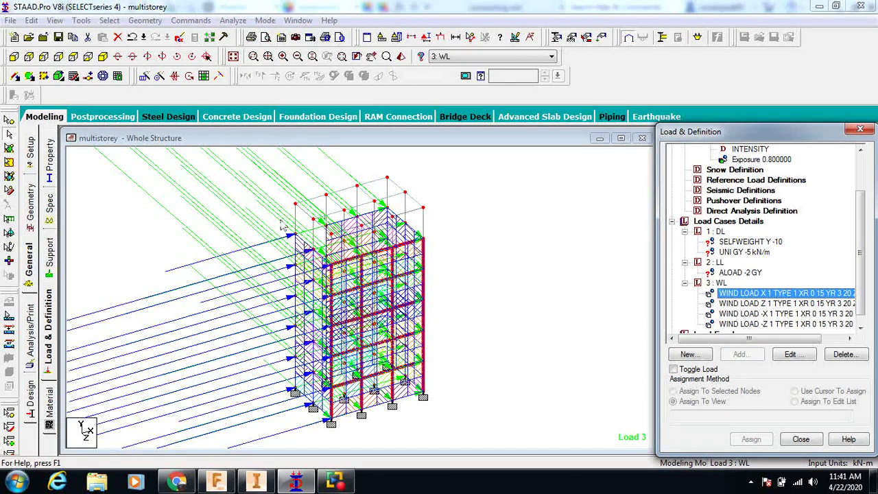
click(754, 306)
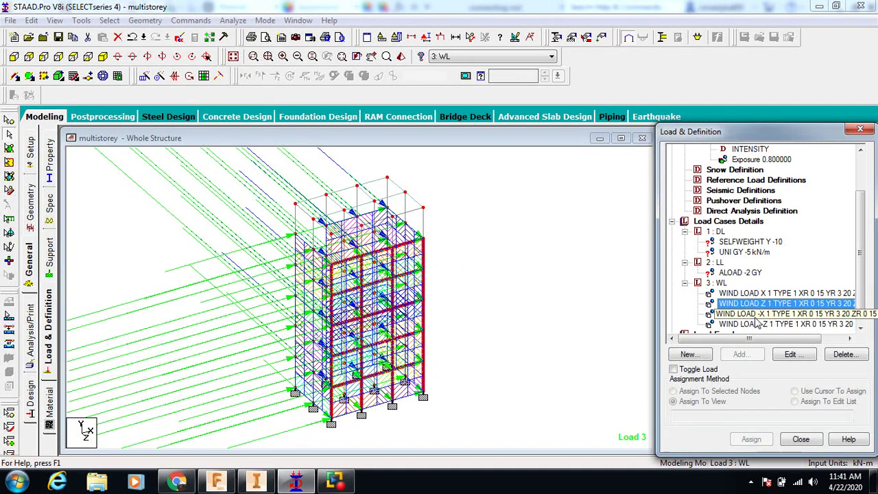
click(759, 314)
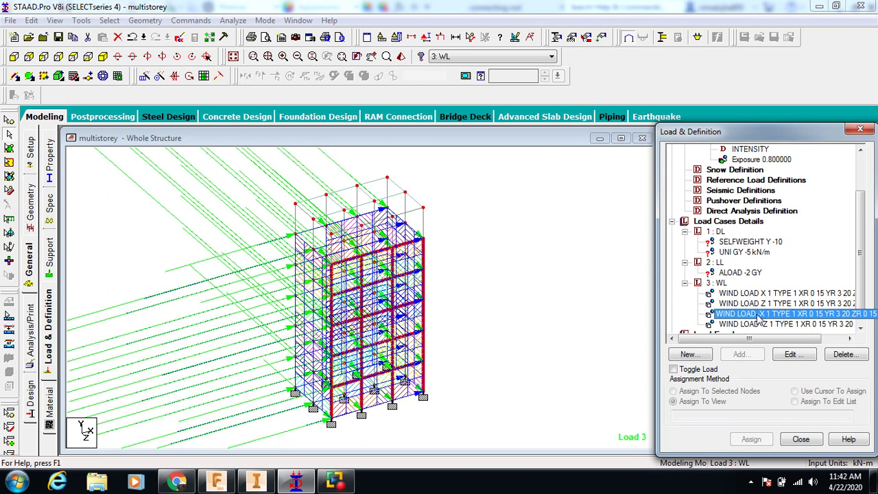
click(761, 324)
scroll(760, 335, down, 1)
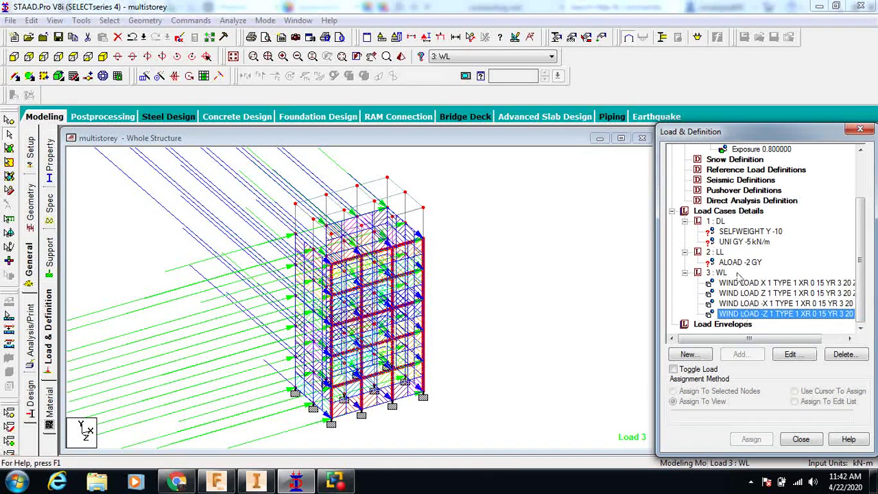
Assign the DL selfweight load to the whole structure with the Assign To View method.
click(733, 235)
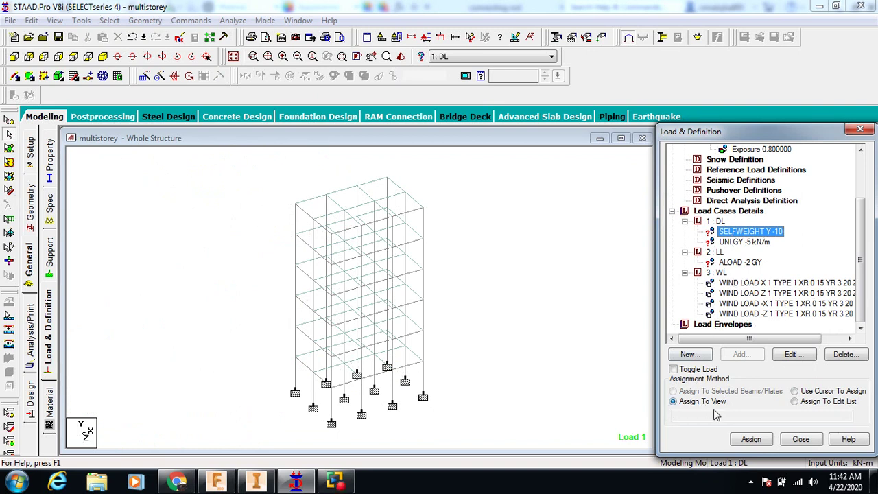
click(751, 439)
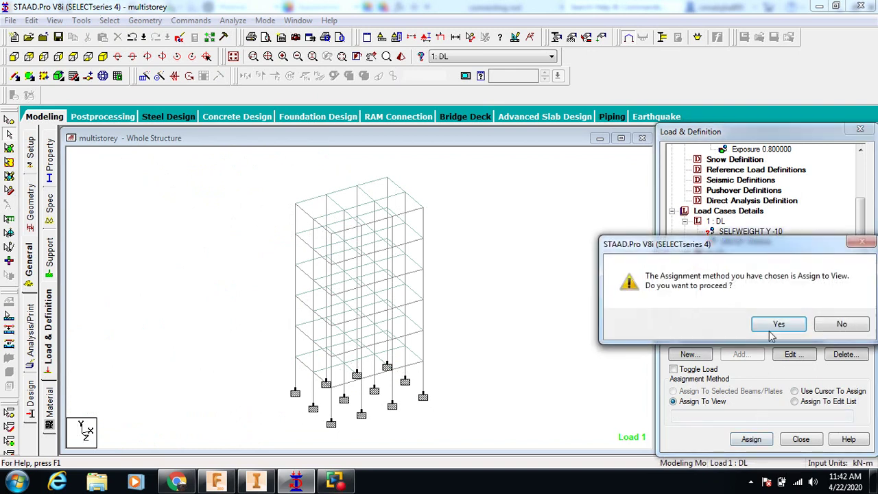
click(778, 327)
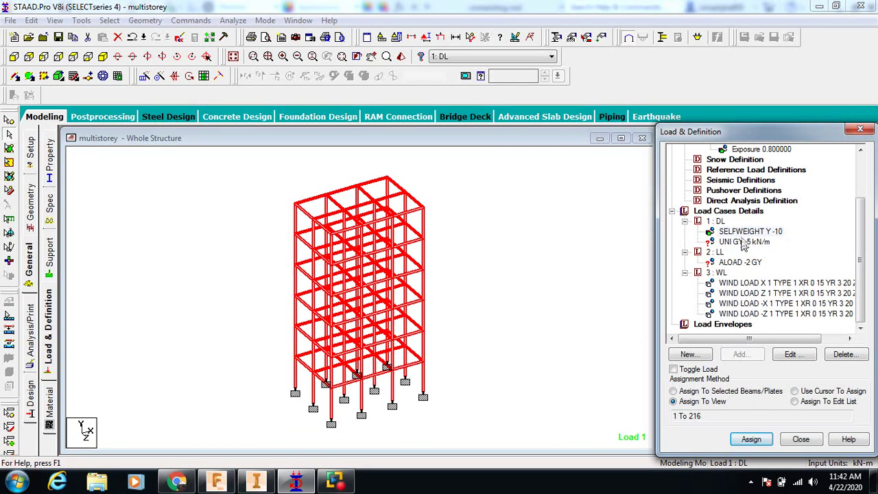
Choose the DL uniform load of -5 kN/m in GY for assignment and save the modified structure.
click(744, 243)
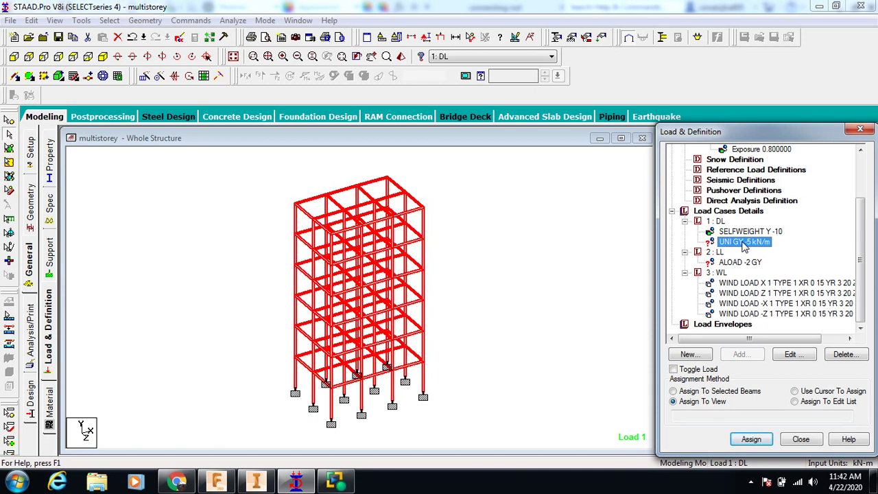
click(558, 322)
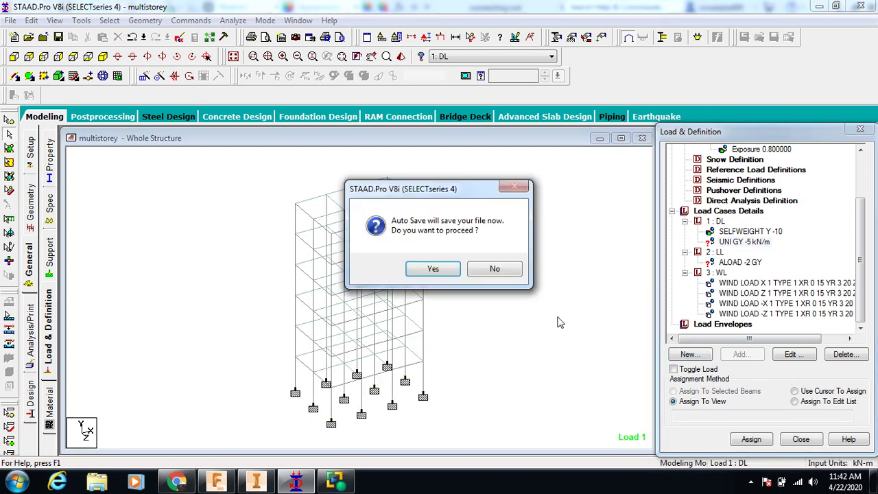
click(411, 271)
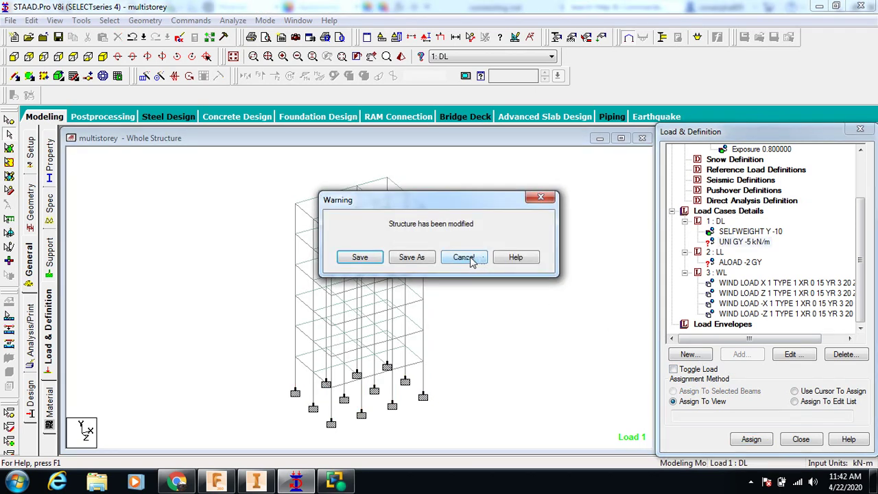
click(354, 259)
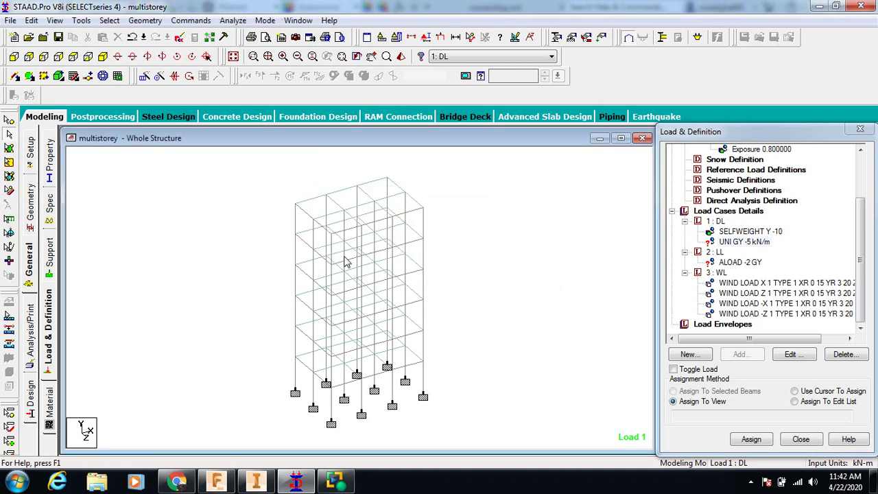
Select the beams parallel to X, Y and Z and assign the -5 kN/m uniform load with the Assign To View method.
click(109, 20)
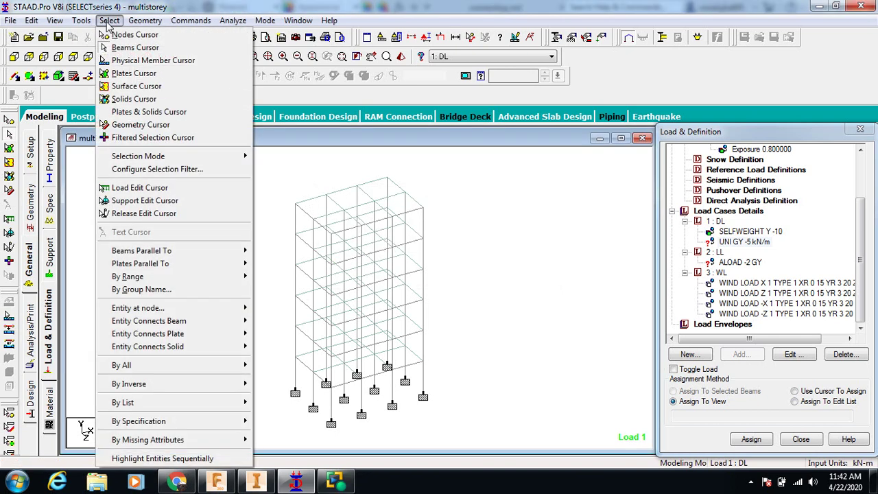
mouse_move(206, 254)
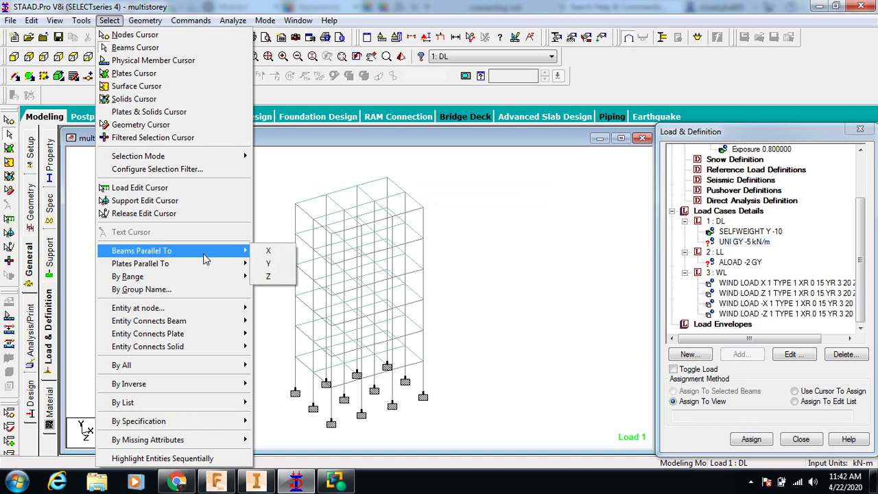
click(282, 254)
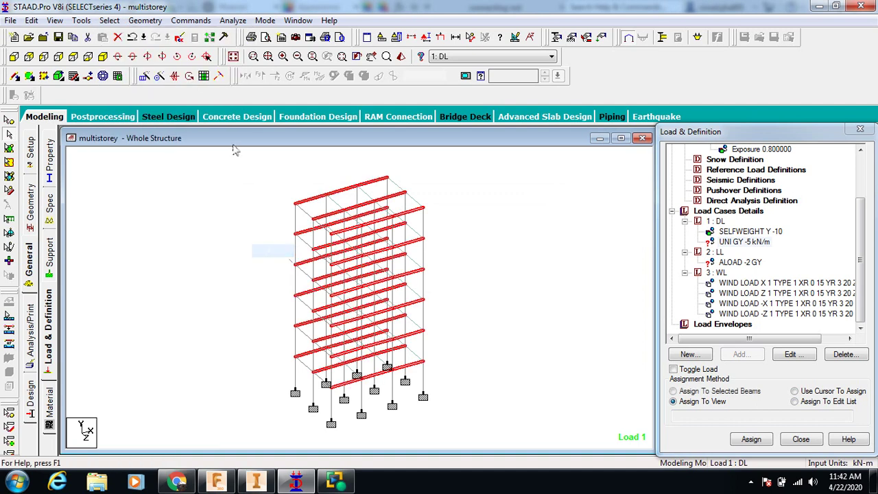
click(109, 20)
mouse_move(209, 249)
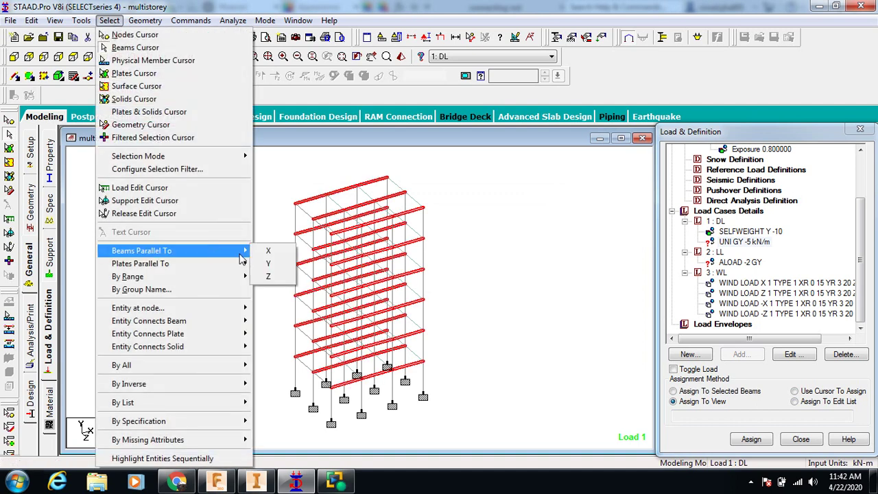
click(282, 266)
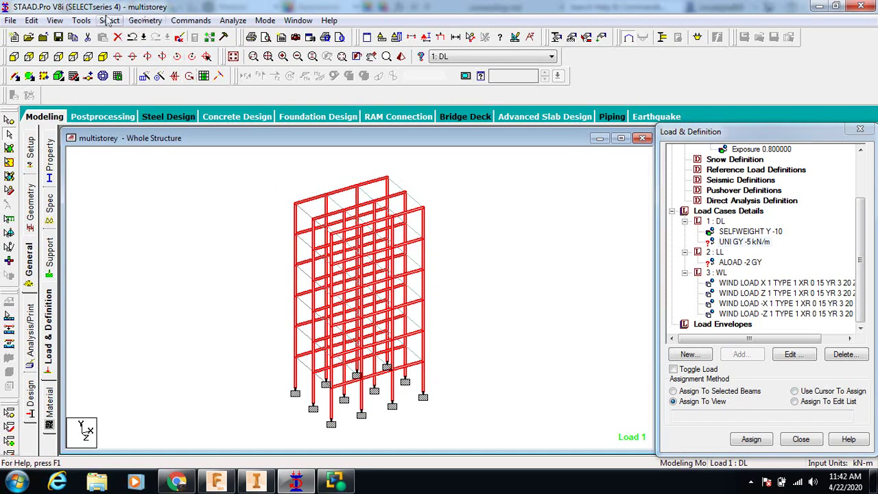
click(109, 20)
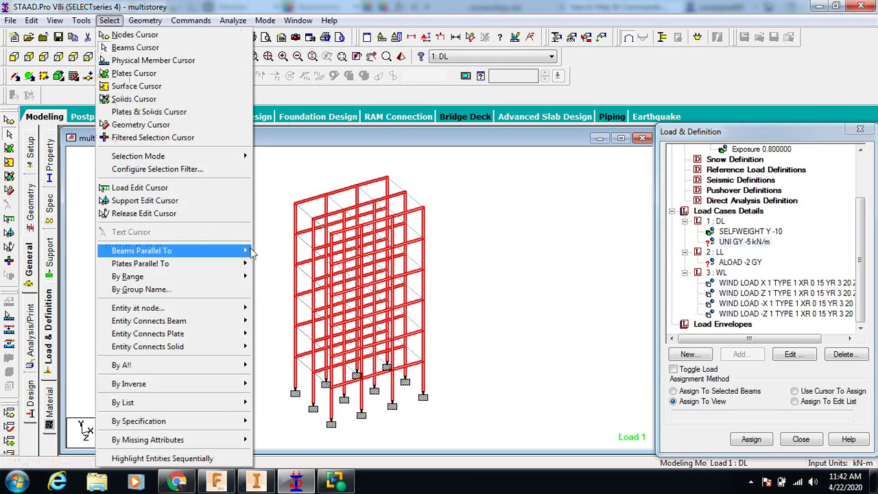
mouse_move(234, 251)
click(271, 277)
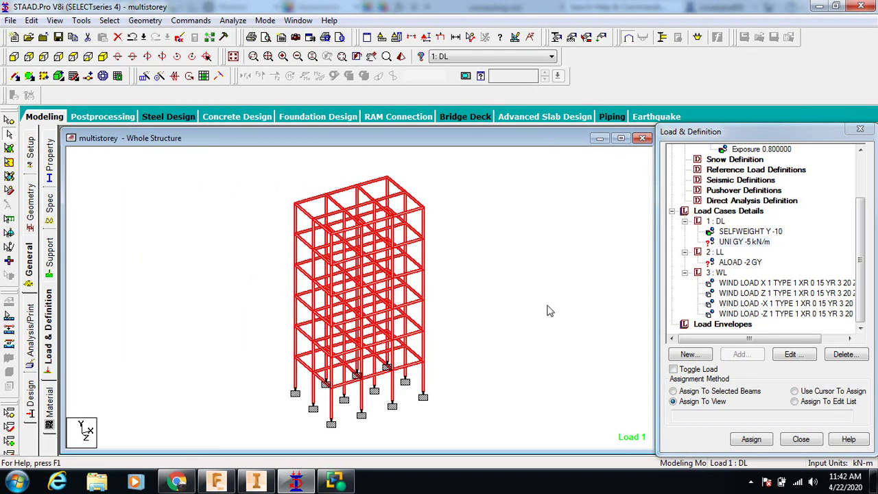
click(750, 440)
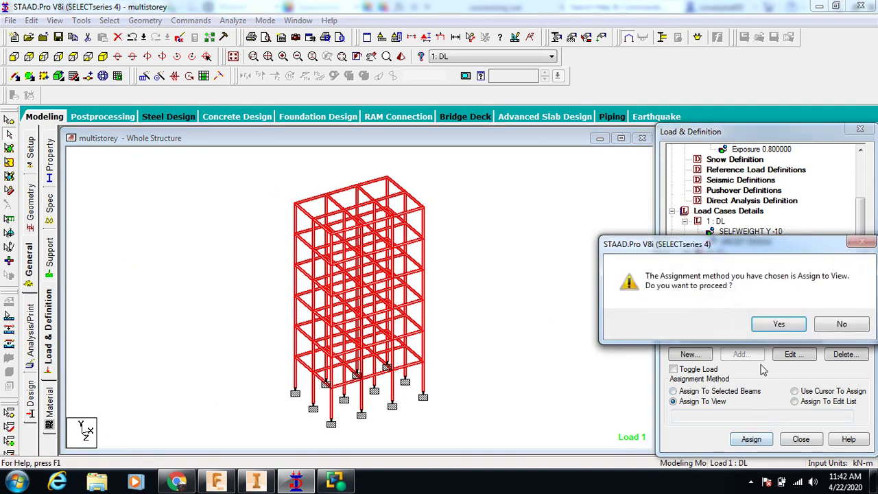
click(779, 322)
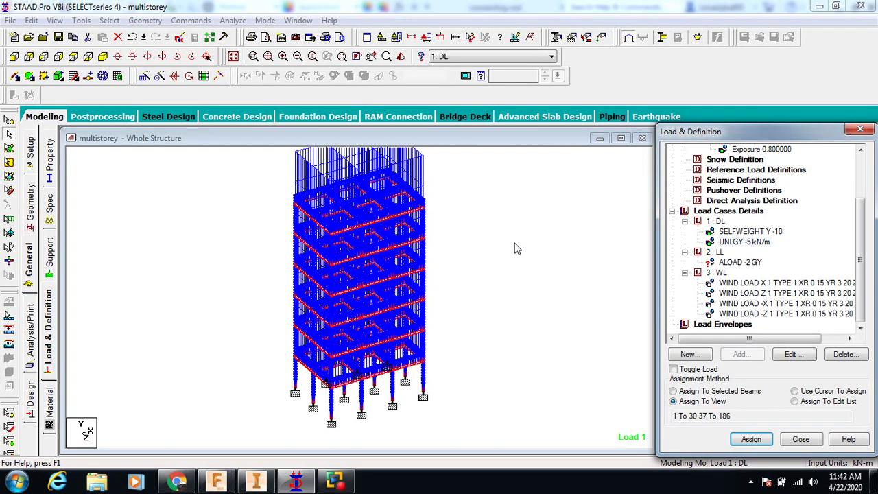
click(743, 263)
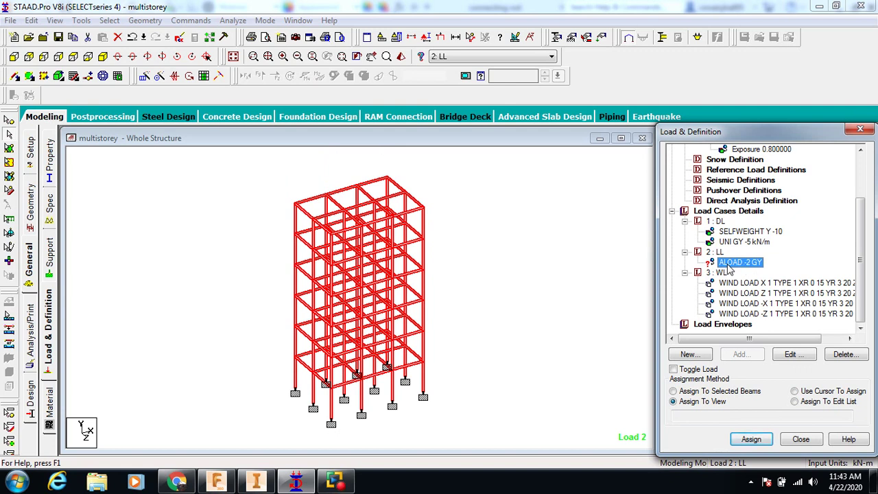
click(109, 20)
mouse_move(192, 263)
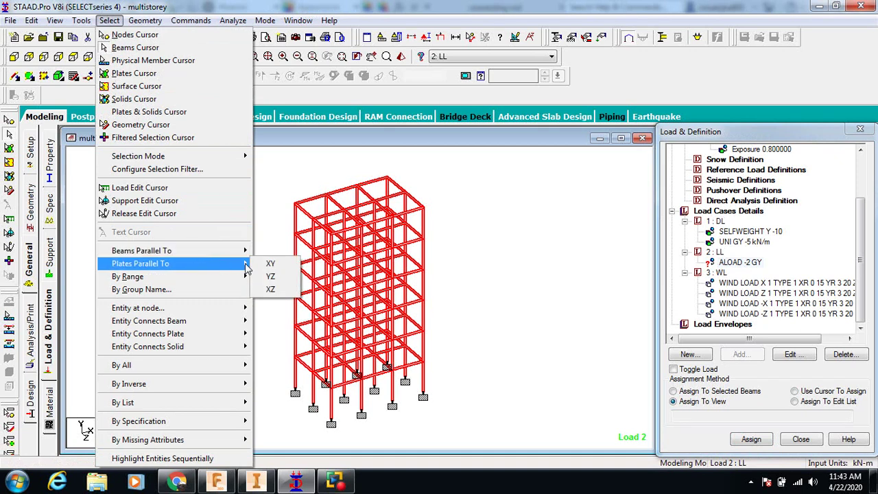
click(285, 290)
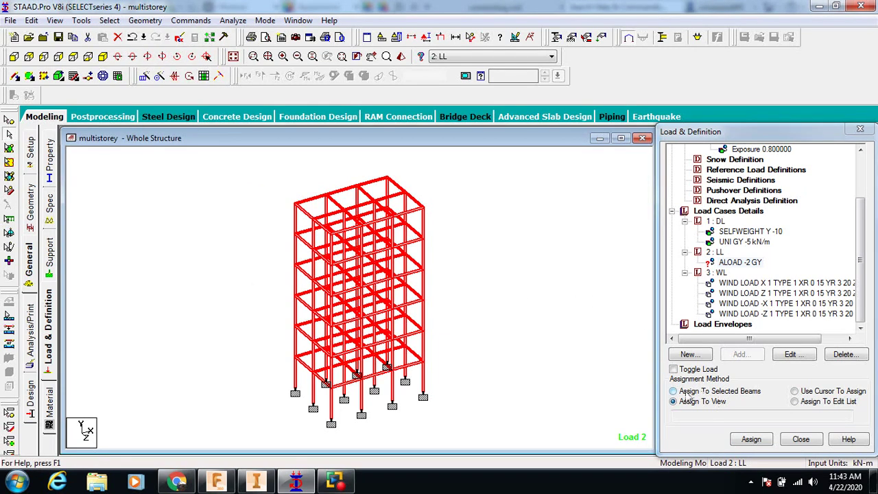
click(674, 392)
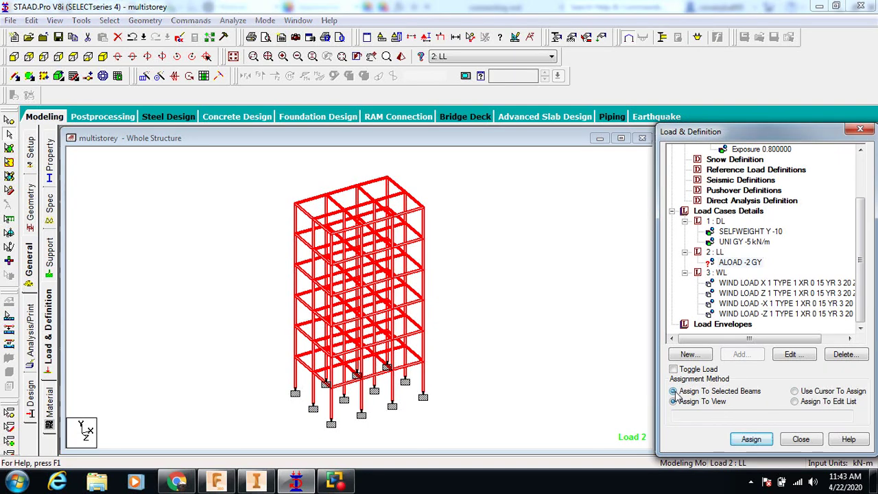
click(734, 262)
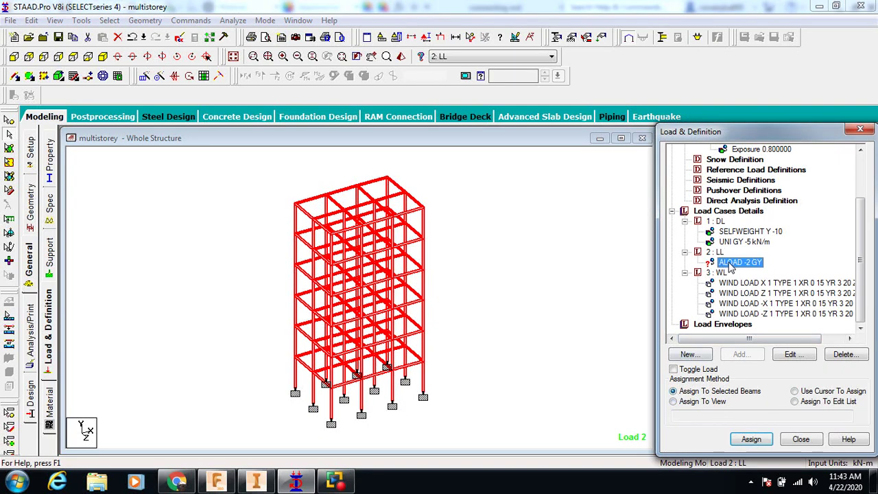
click(508, 328)
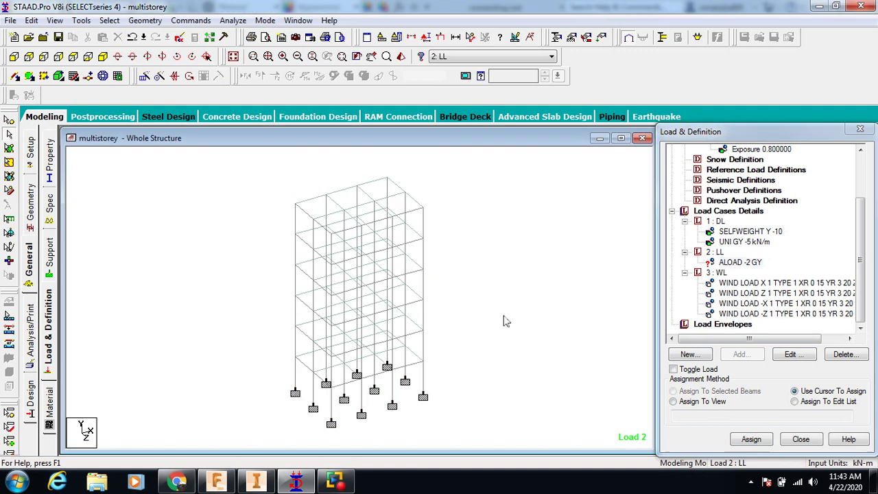
Select all floor plates of the frame with the Plates Cursor and choose the -2 GY area load of the LL case.
click(15, 150)
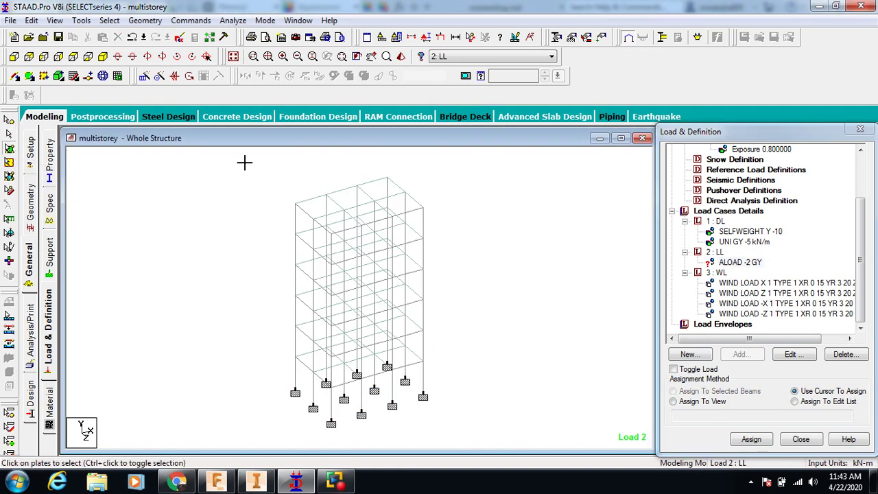
drag(244, 164, 571, 452)
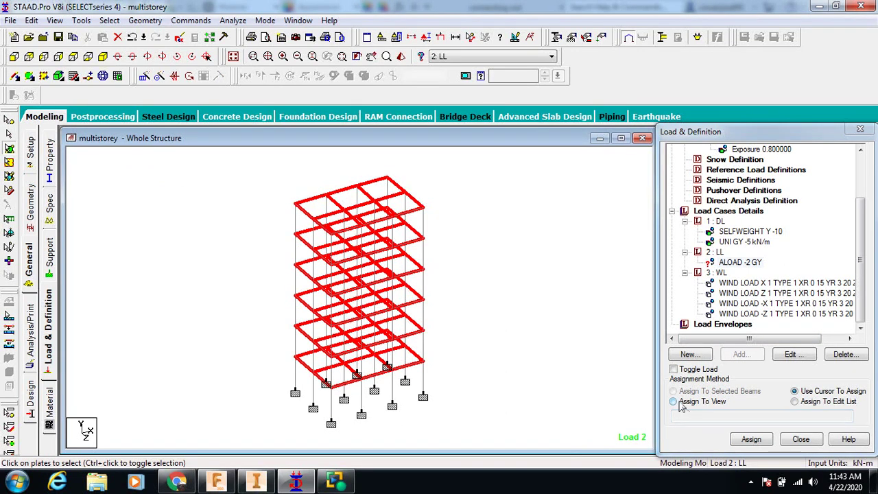
click(734, 264)
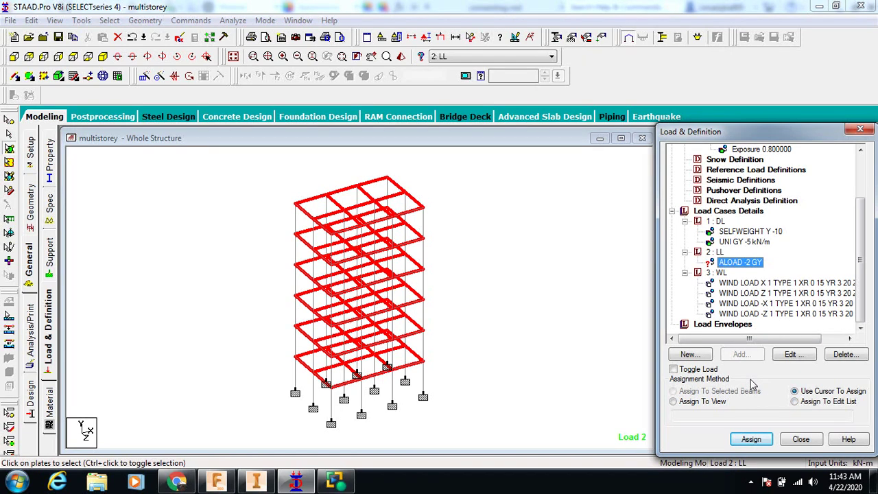
Examine the floor plates of the structure in a rendered view and close that view.
click(400, 56)
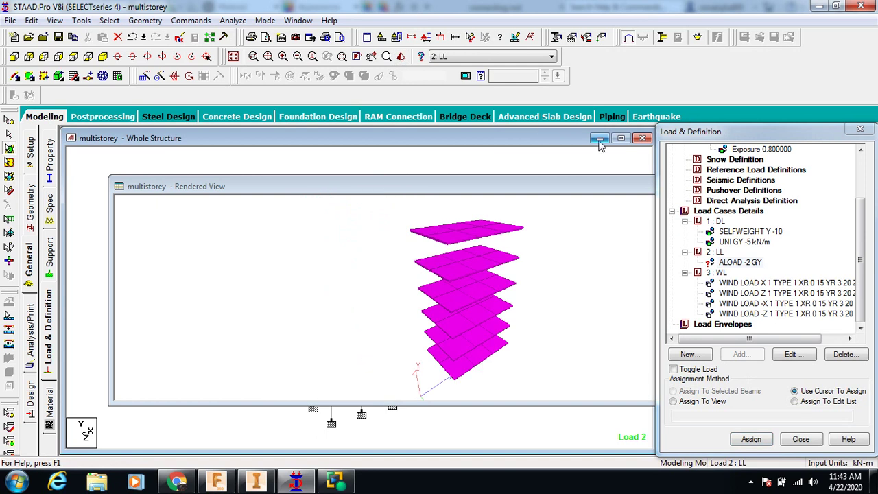
drag(618, 194, 582, 195)
click(604, 188)
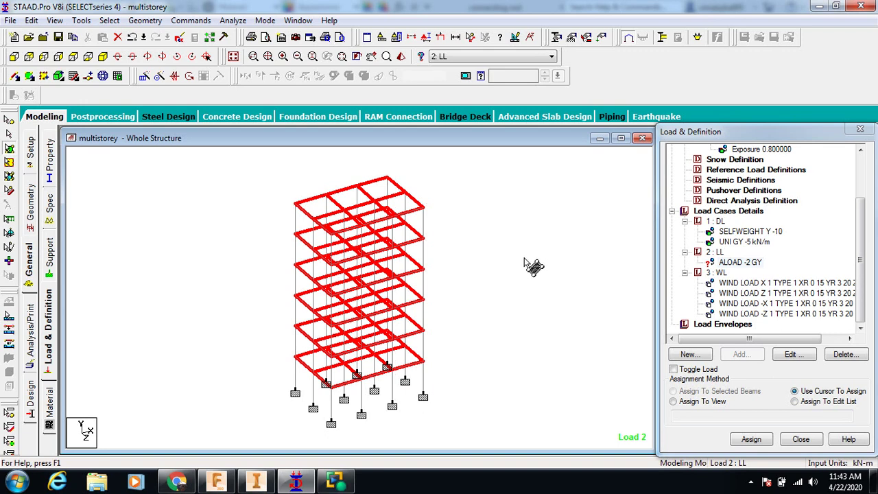
click(329, 483)
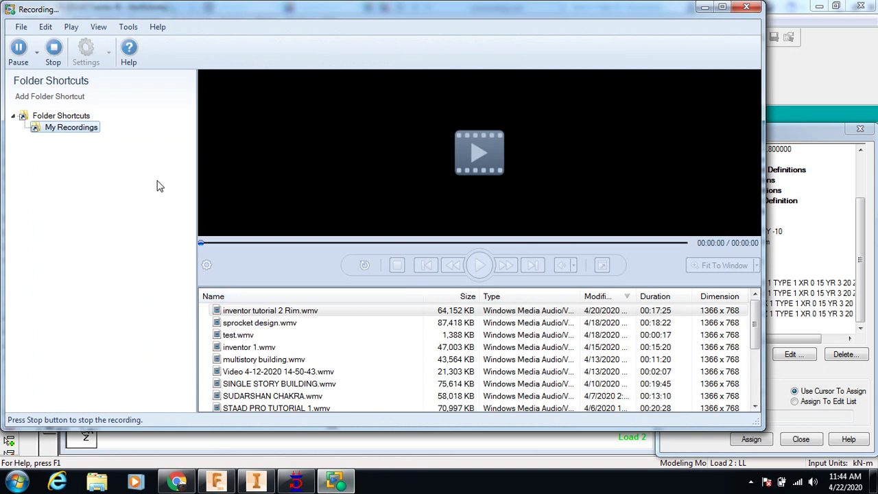
click(18, 50)
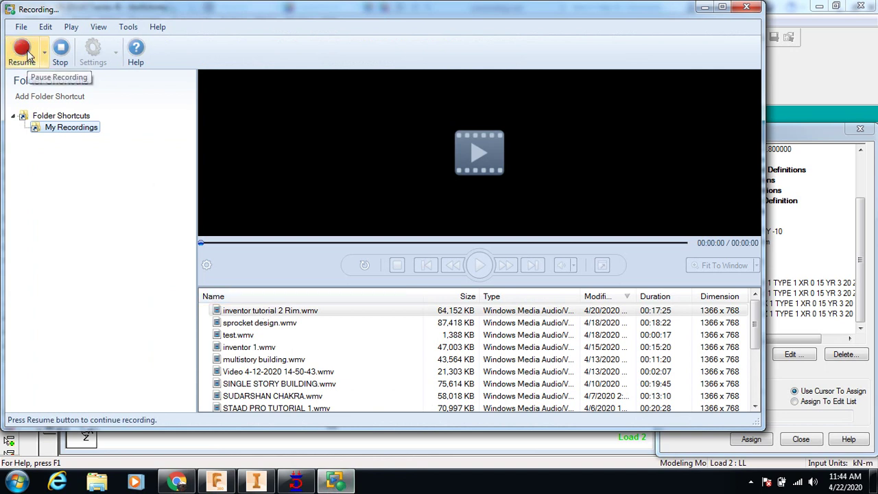
click(334, 483)
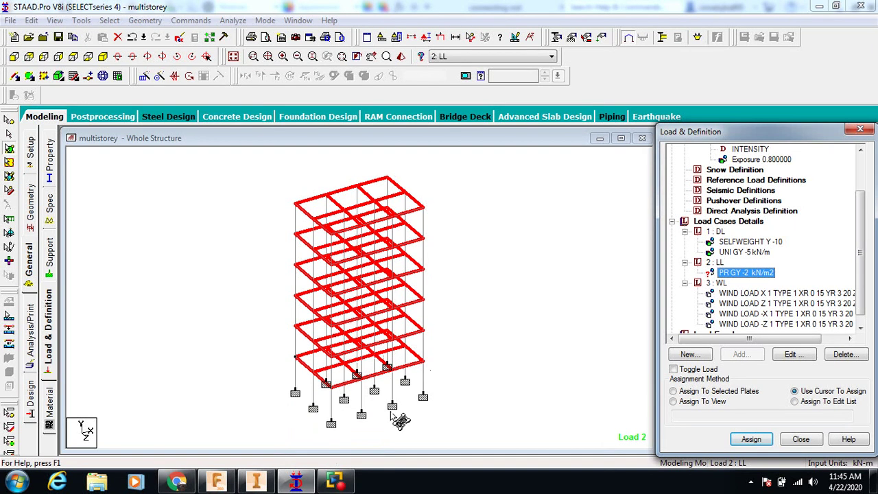
mouse_move(348, 483)
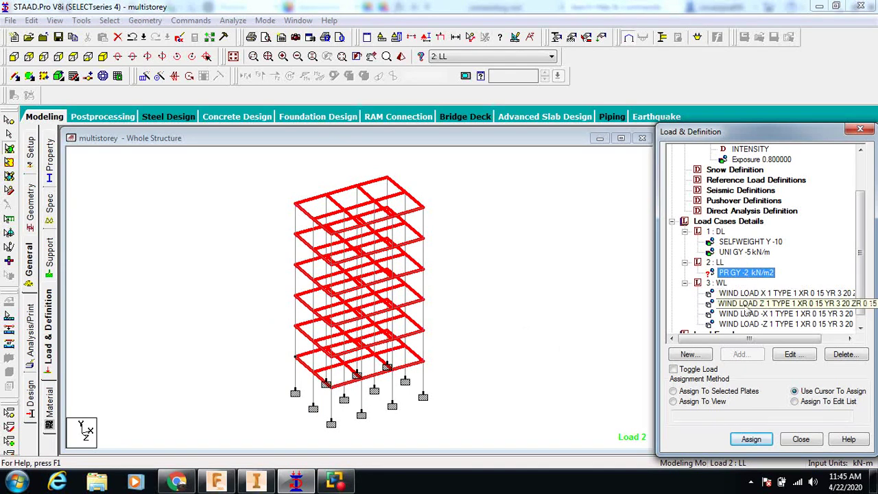
Assign the LL pressure load of -2 kN/m2 in GY to the selected floor plates and clear the selection.
click(674, 391)
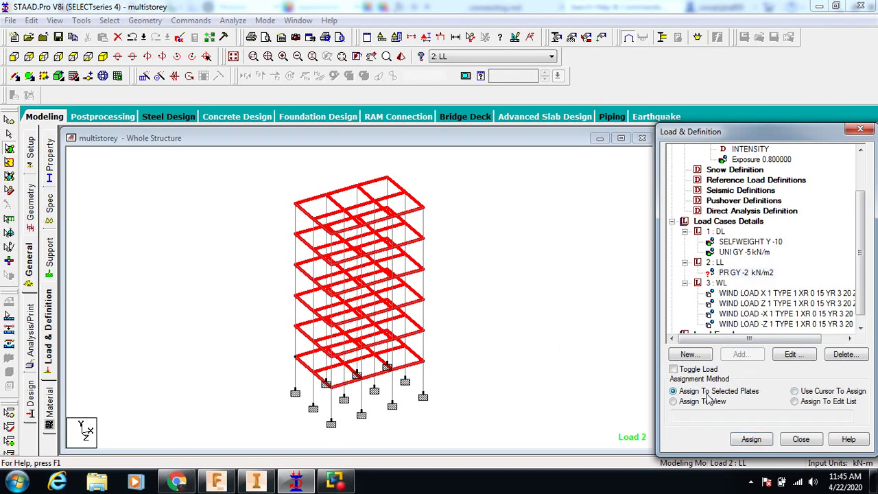
click(751, 440)
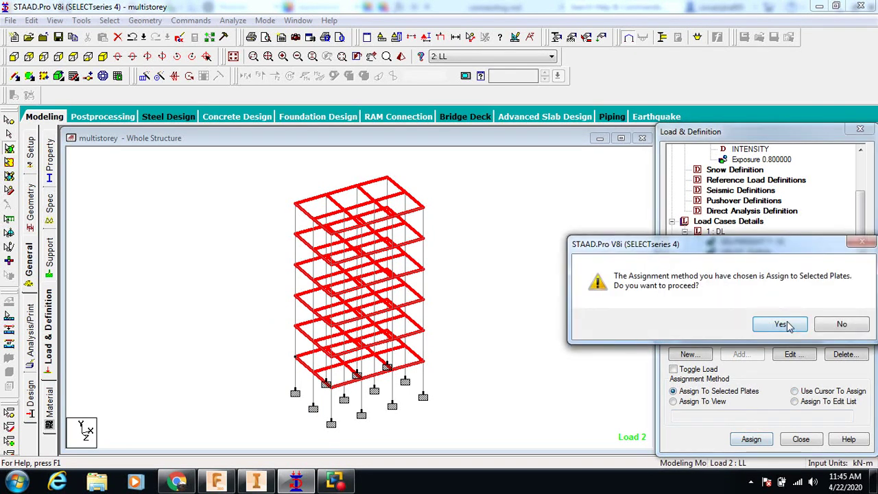
click(724, 324)
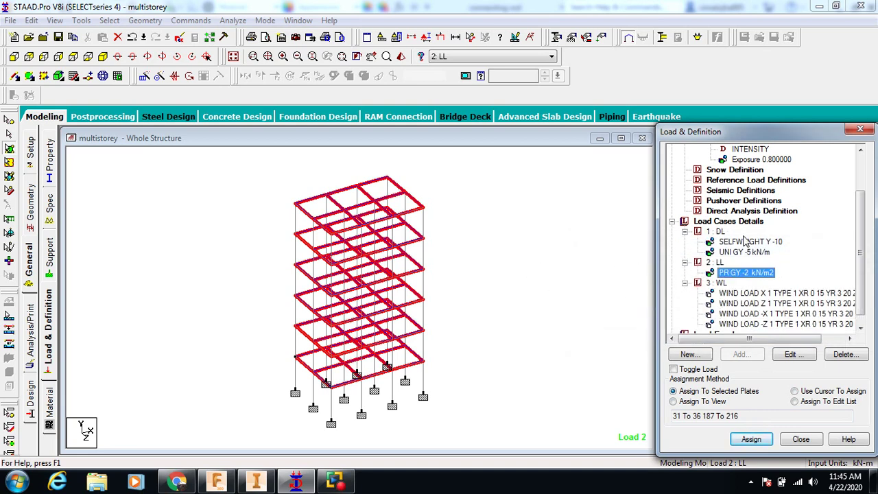
click(638, 247)
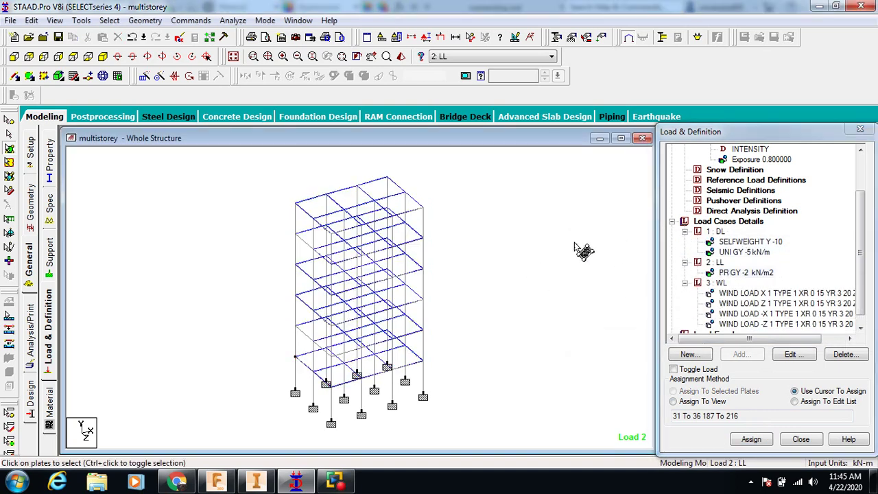
Examine the DL selfweight, the DL uniform load and the LL plate pressure on the frame one by one.
click(742, 243)
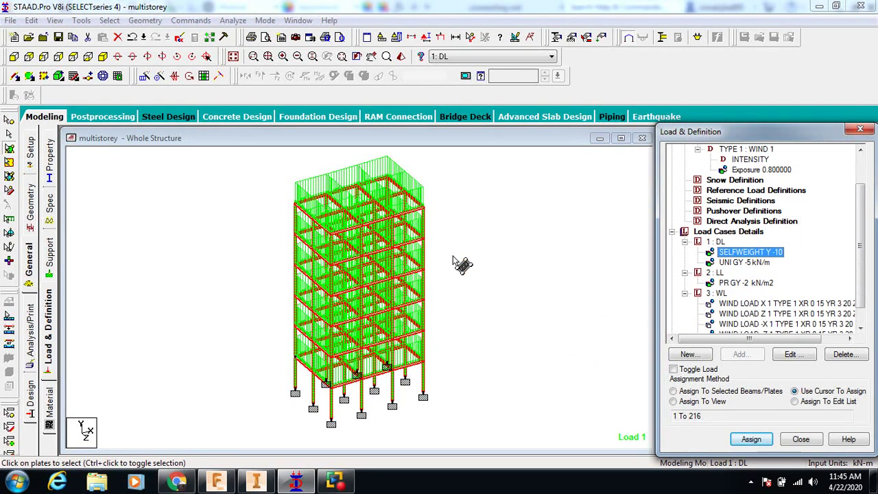
click(112, 257)
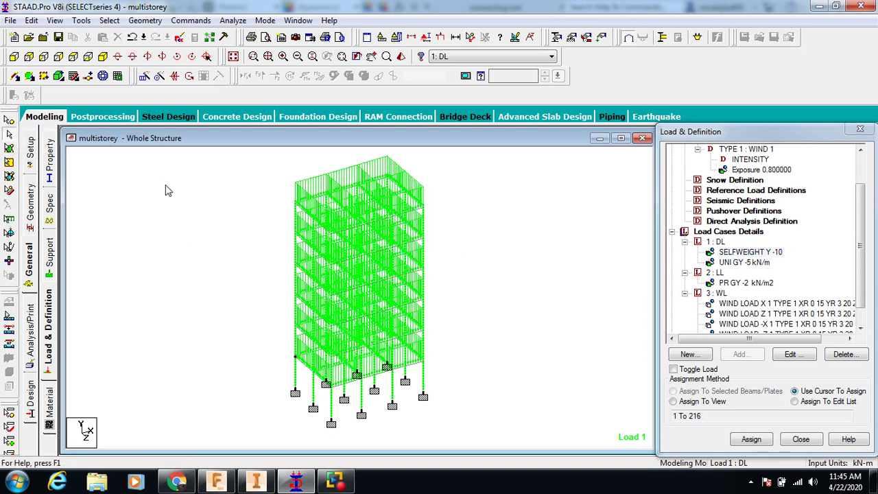
click(747, 263)
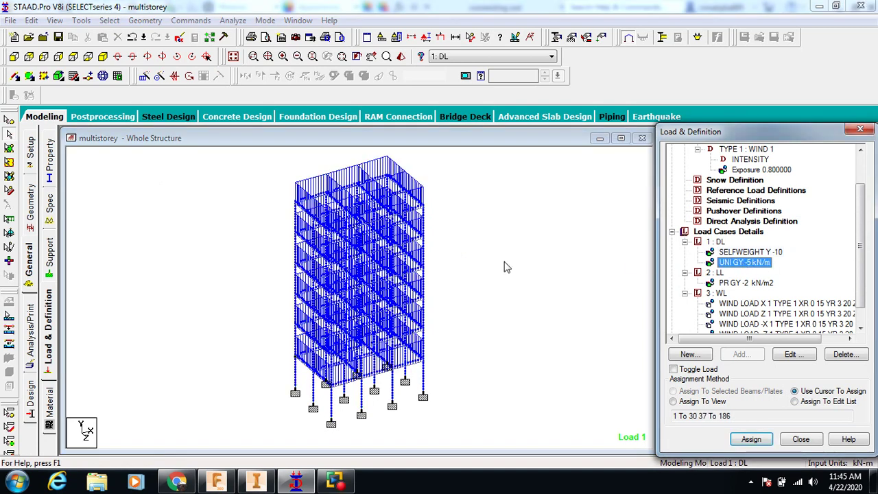
scroll(358, 259, up, 3)
scroll(358, 259, down, 6)
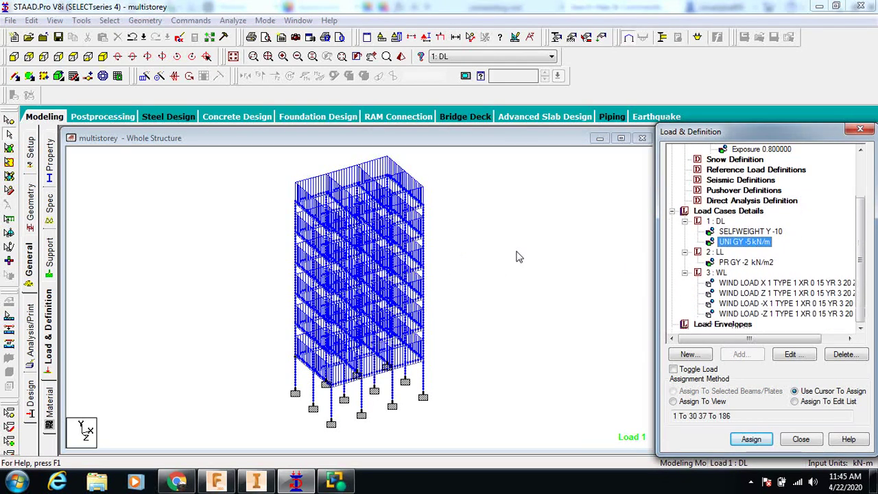
click(727, 263)
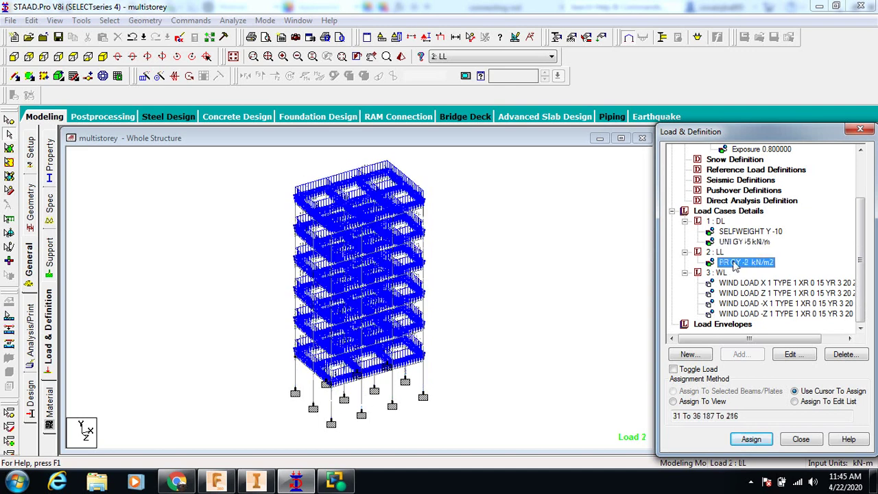
scroll(416, 248, up, 2)
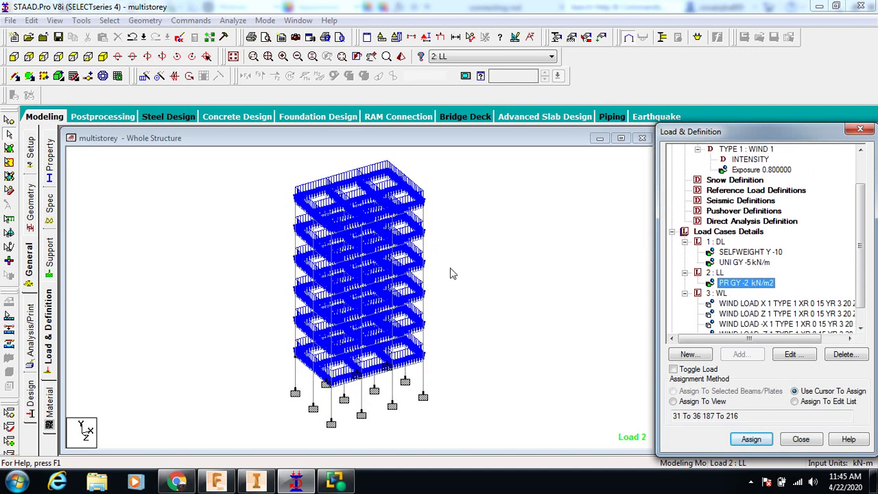
click(473, 279)
scroll(473, 277, up, 5)
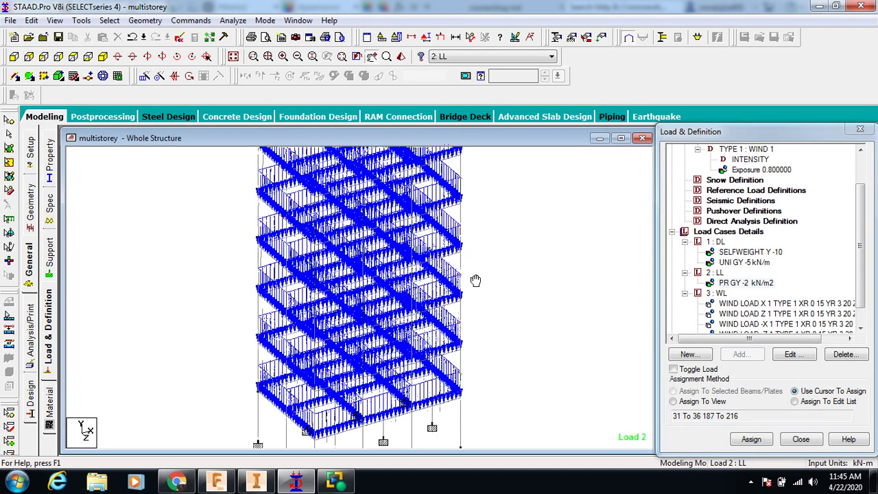
scroll(467, 276, up, 4)
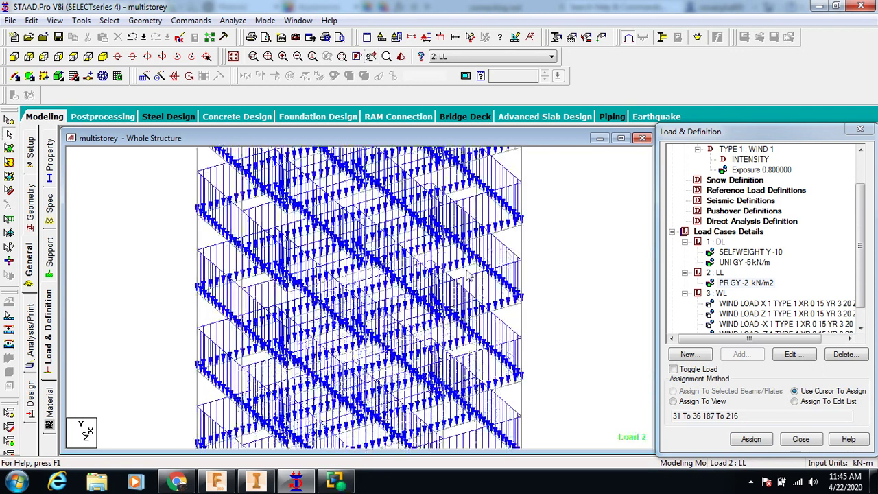
scroll(467, 275, up, 1)
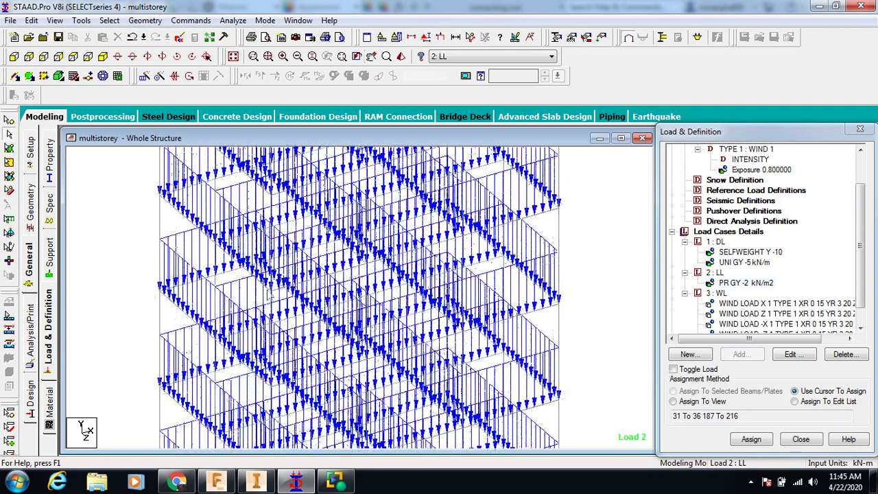
Review the DL and LL load items close up and examine the WL wind loads acting on the whole frame.
click(748, 253)
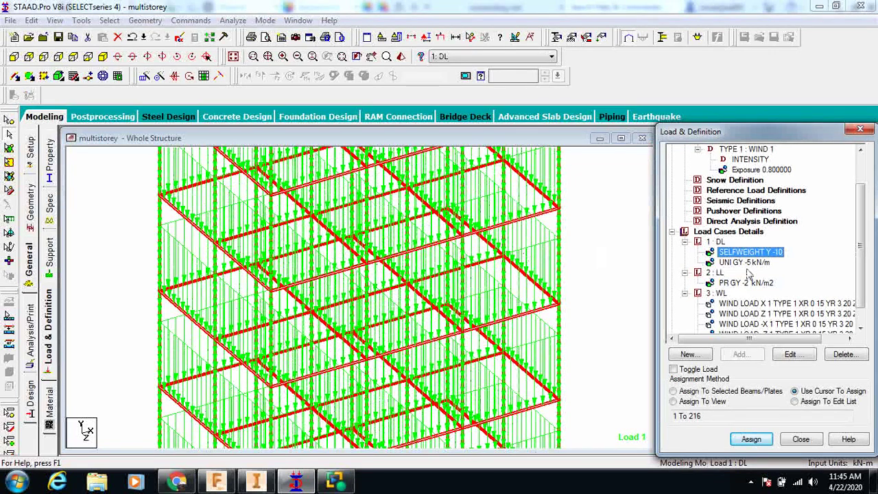
click(746, 263)
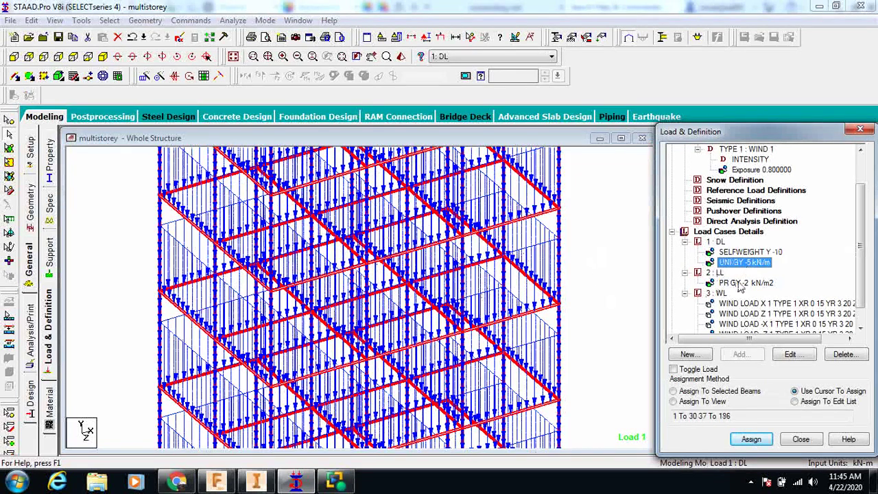
click(741, 283)
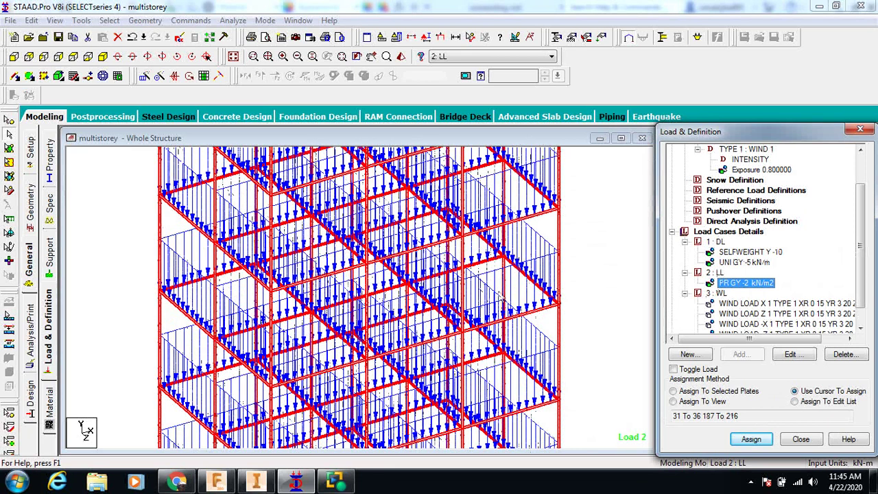
click(732, 304)
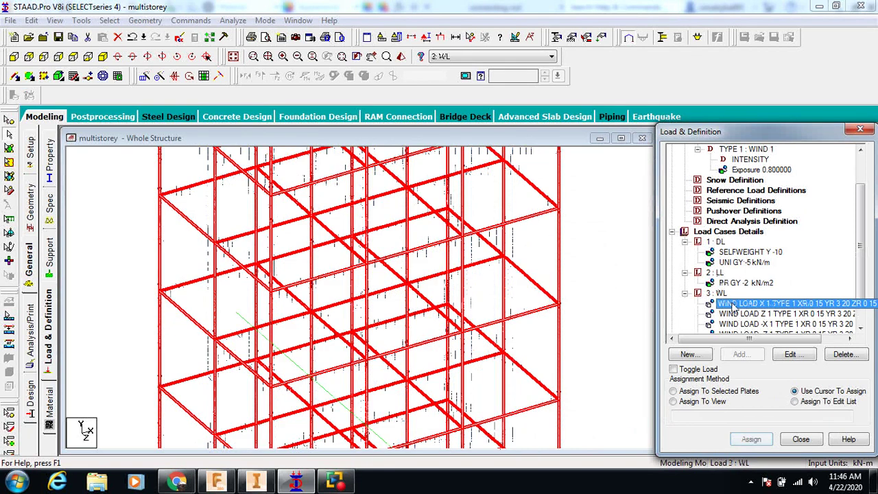
click(281, 310)
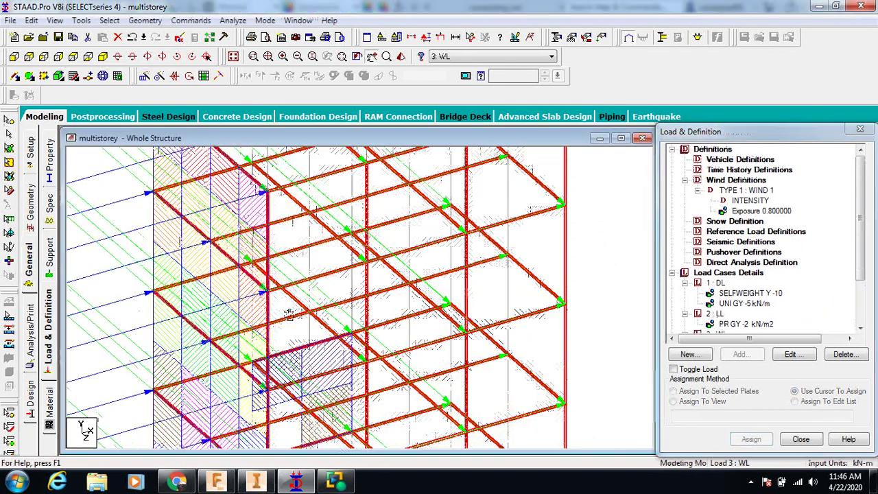
scroll(282, 310, down, 5)
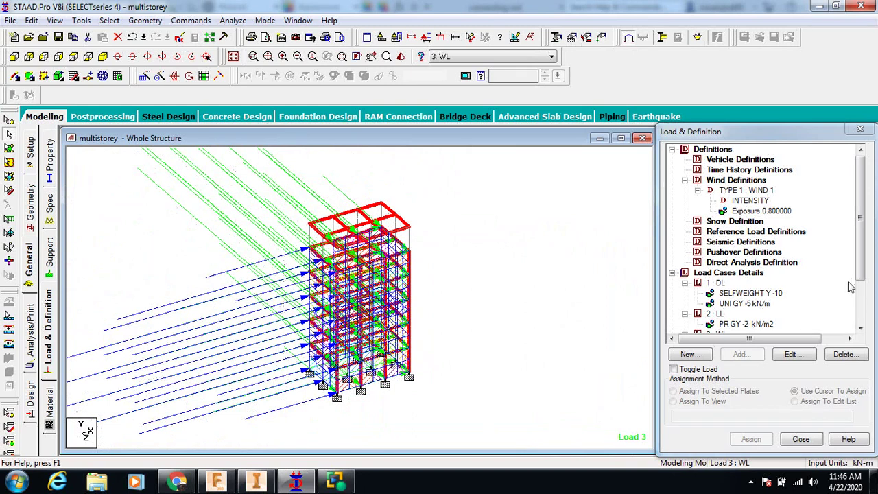
scroll(851, 287, down, 2)
scroll(831, 281, up, 4)
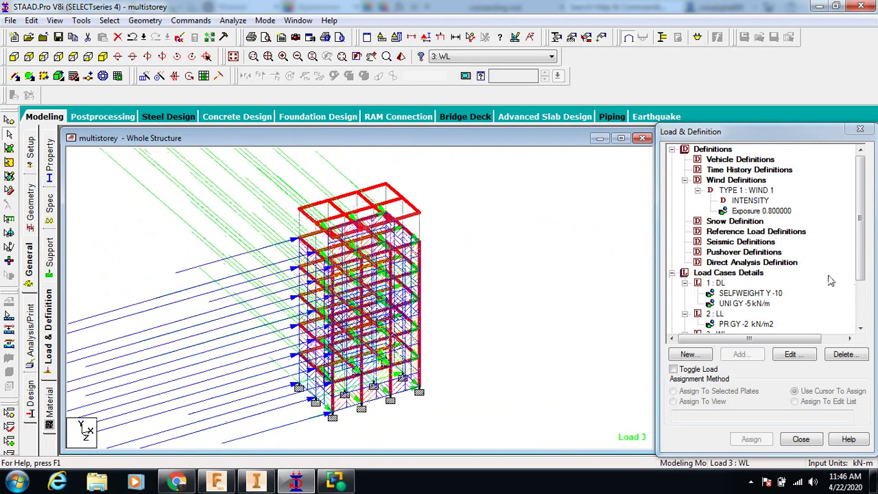
Delete the X, Z, -X and -Z wind load items from the WL load case.
drag(866, 259, 866, 302)
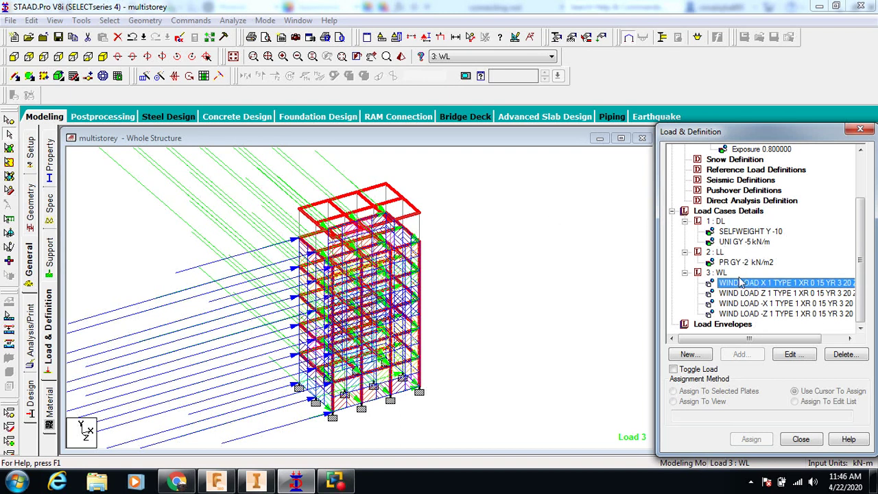
click(844, 356)
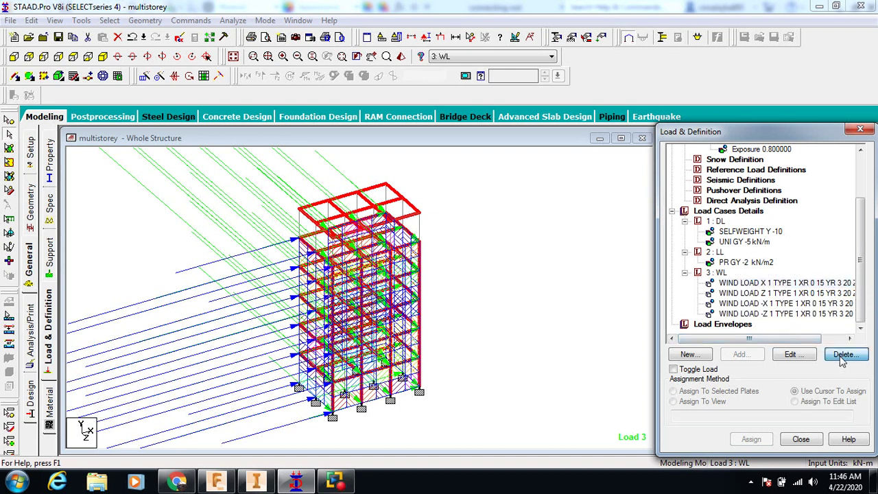
click(777, 293)
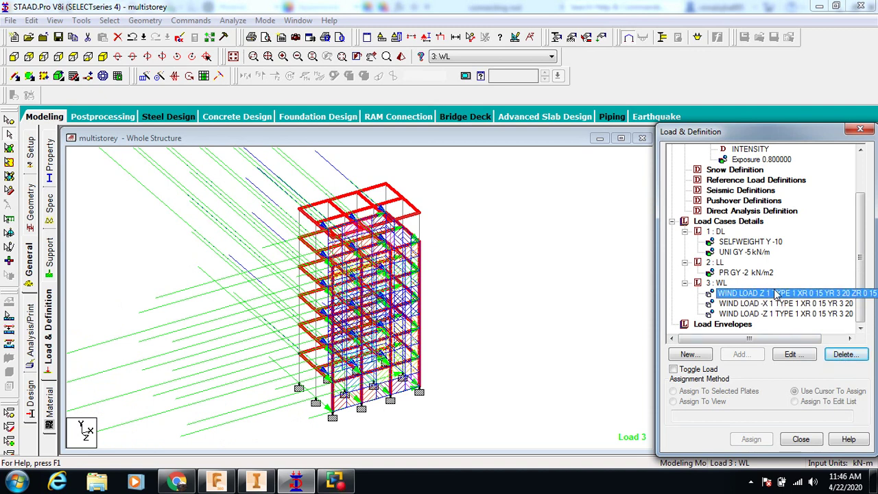
click(843, 354)
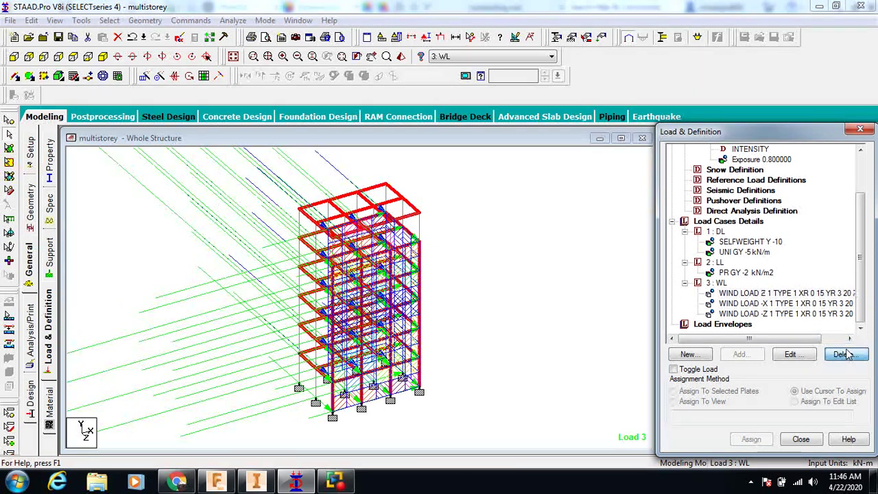
click(786, 303)
click(844, 354)
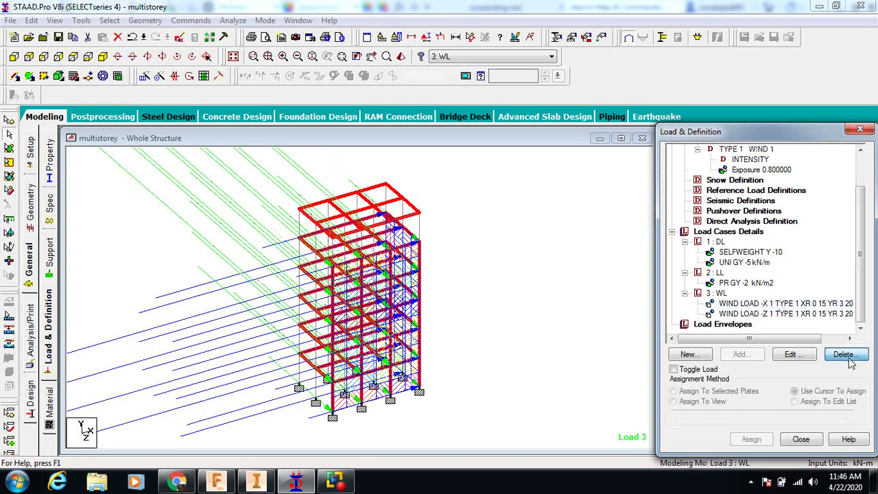
click(777, 314)
click(844, 354)
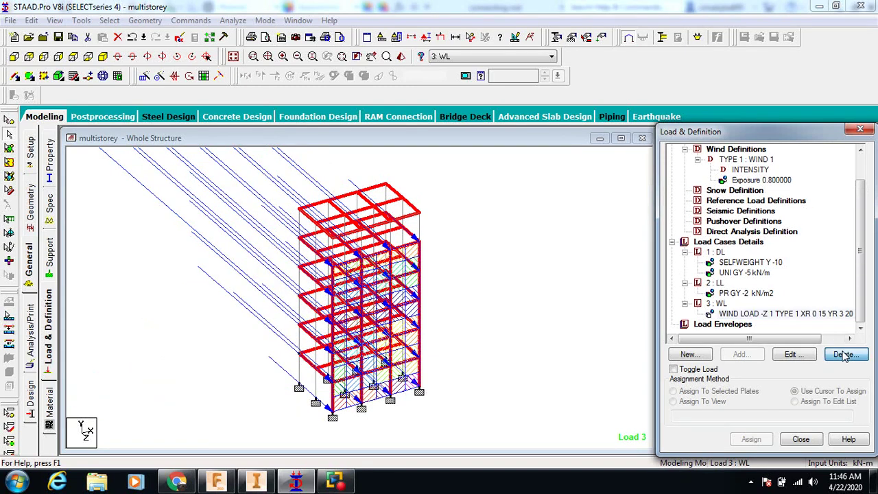
Clear the member selection and start a type 1 X windward wind load item in WL with a Y range of 3 to 24 m.
click(717, 324)
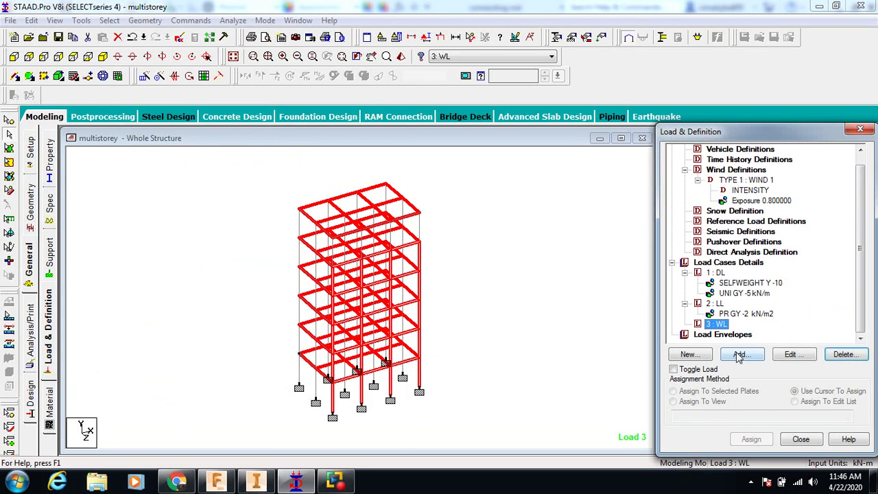
click(588, 329)
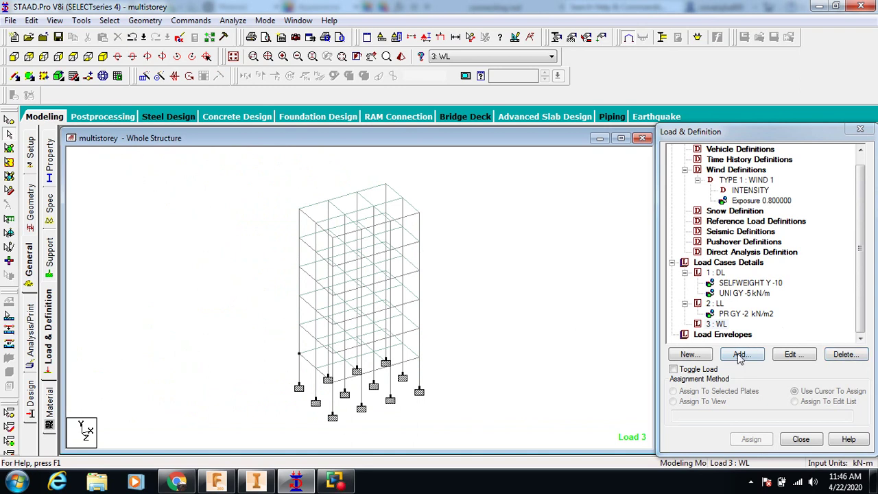
click(717, 323)
click(741, 354)
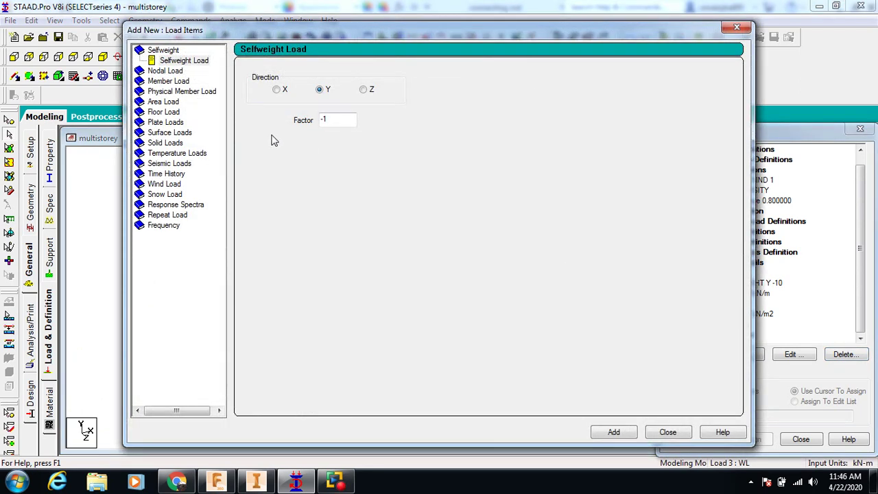
click(174, 186)
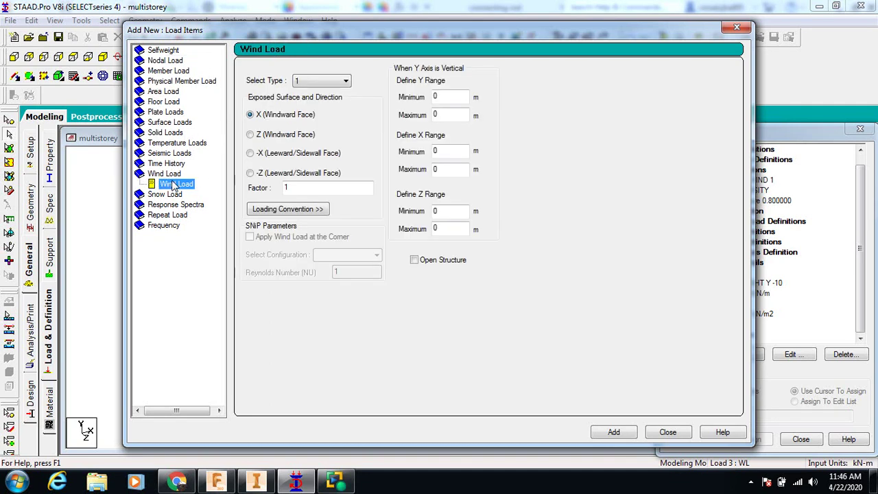
click(452, 96)
key(BackSpace)
text(3)
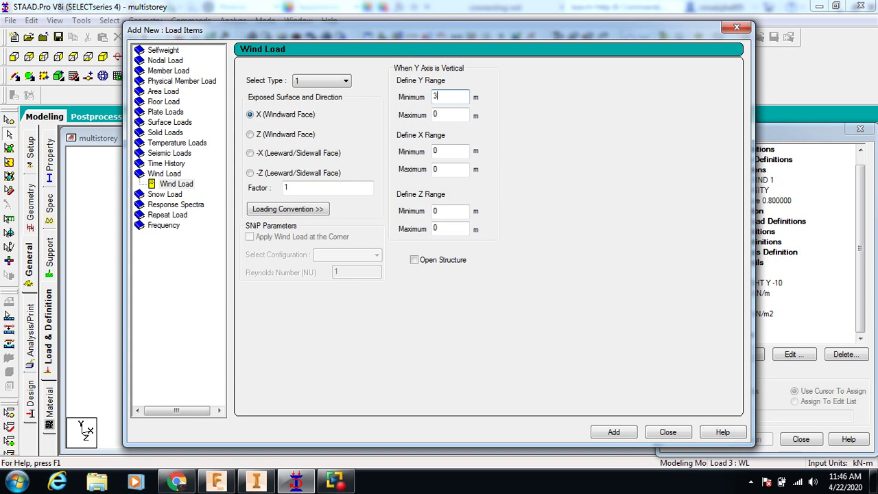
click(440, 115)
text(24)
Set the wind load's X and Z ranges to 0 to 15 m and add the X windward item to WL.
click(448, 149)
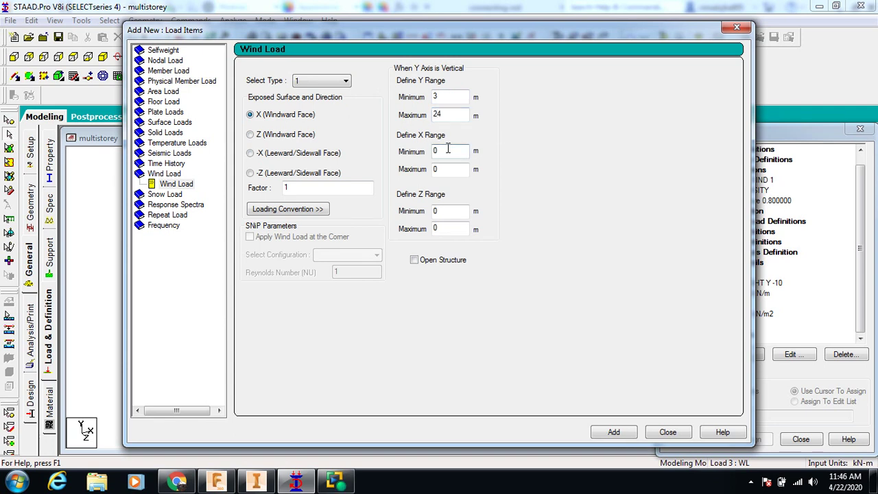
click(450, 171)
key(BackSpace)
text(15)
click(441, 228)
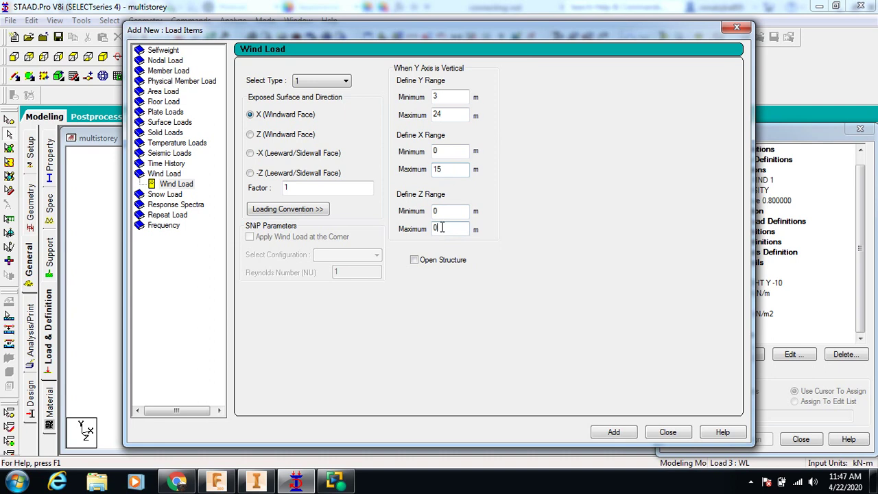
key(BackSpace)
text(13)
click(608, 433)
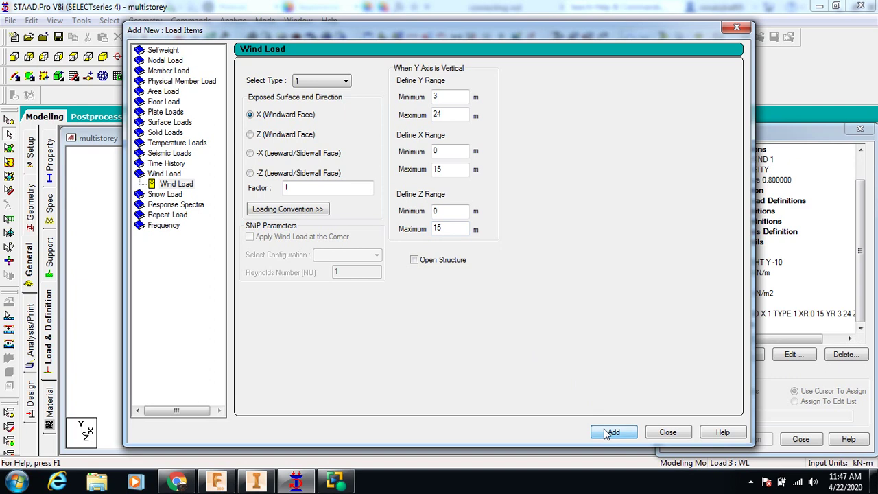
Add Z windward, -X leeward and -Z leeward wind load items to WL with the same ranges and finish adding loads.
click(250, 135)
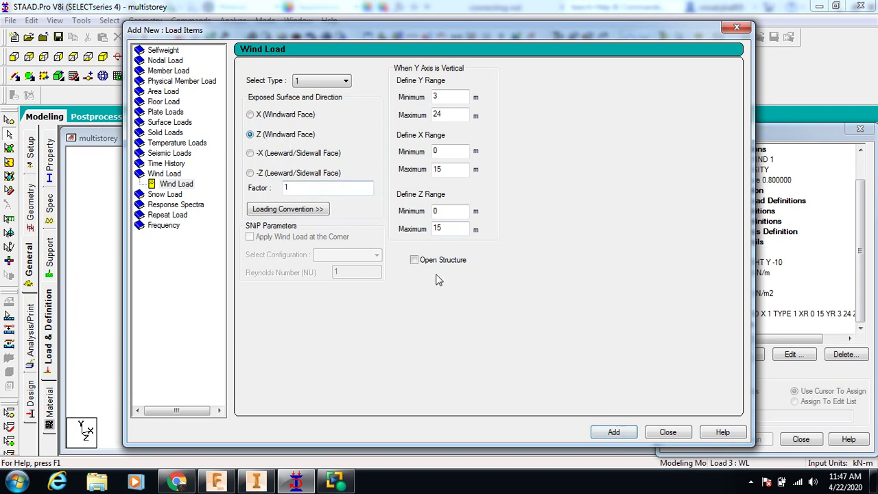
click(612, 432)
click(251, 153)
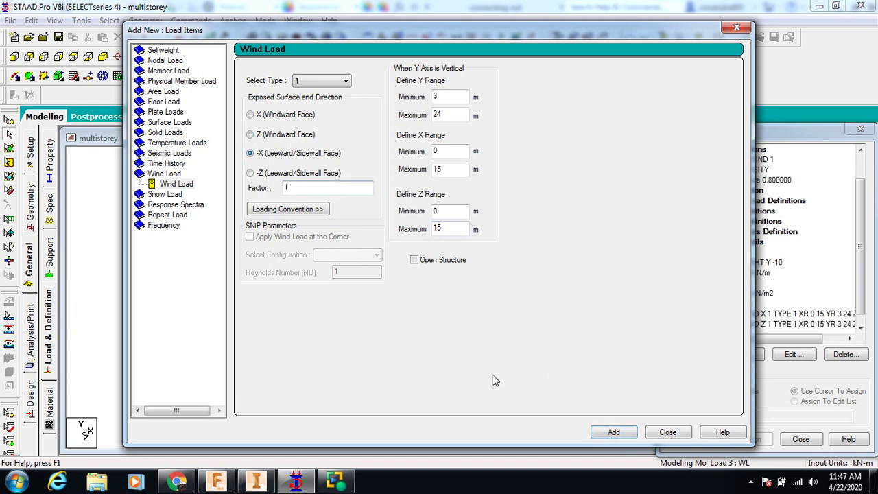
click(614, 433)
click(251, 173)
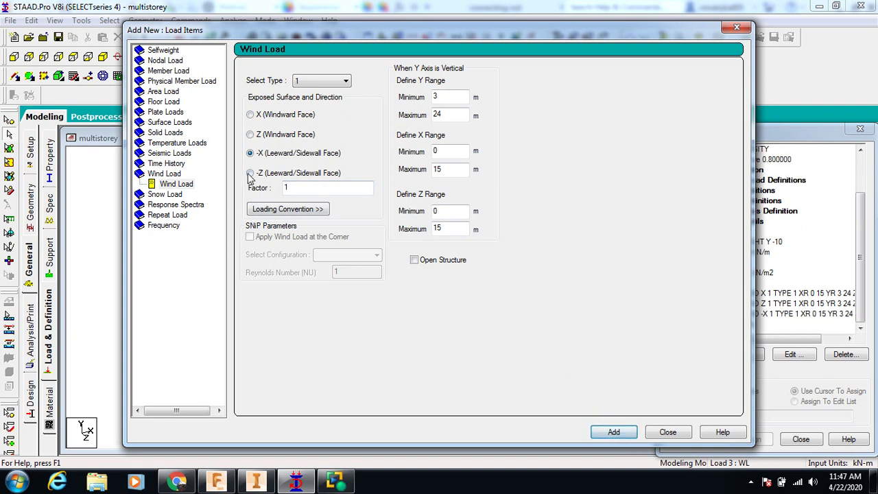
click(613, 433)
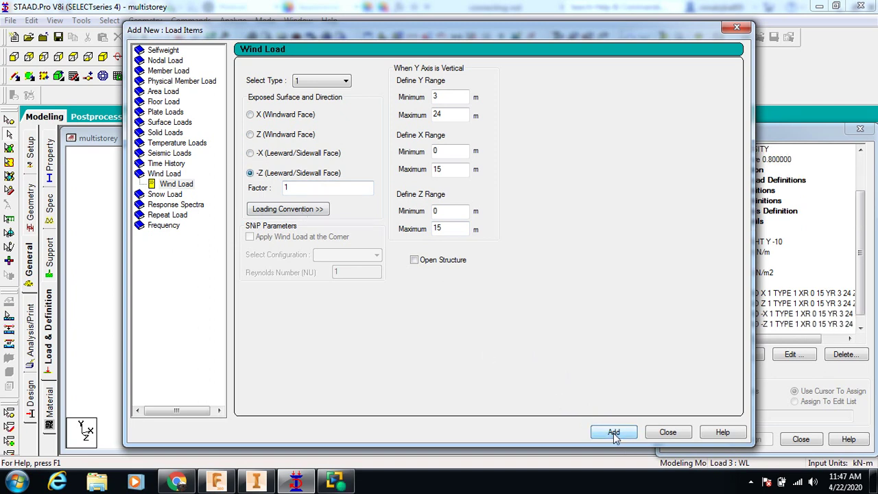
click(667, 432)
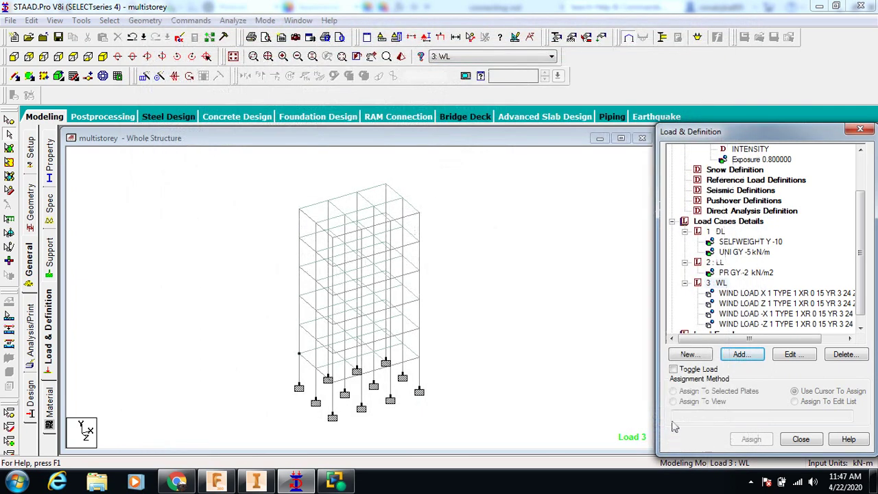
Display the X and Z wind loads on the frame and save the modified structure.
click(741, 293)
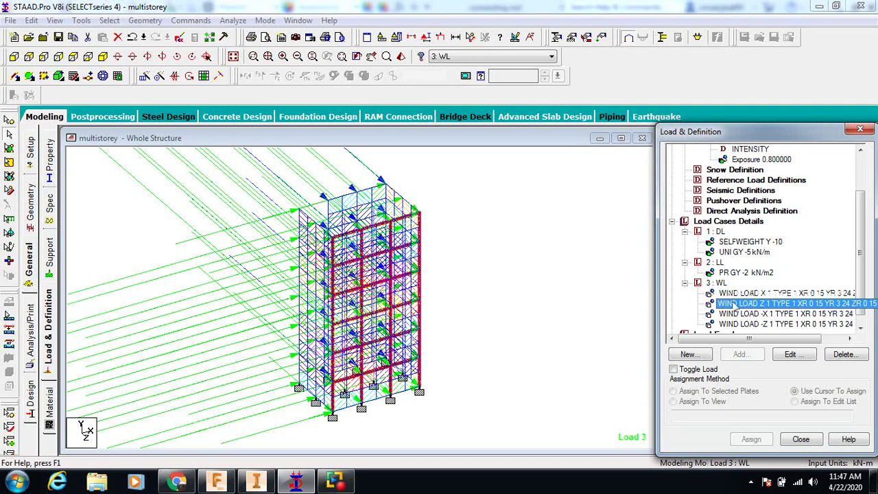
click(758, 307)
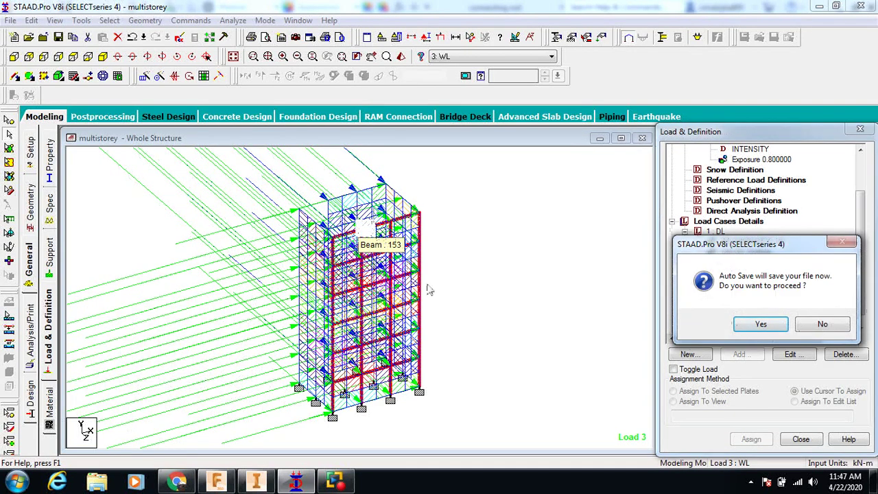
click(750, 325)
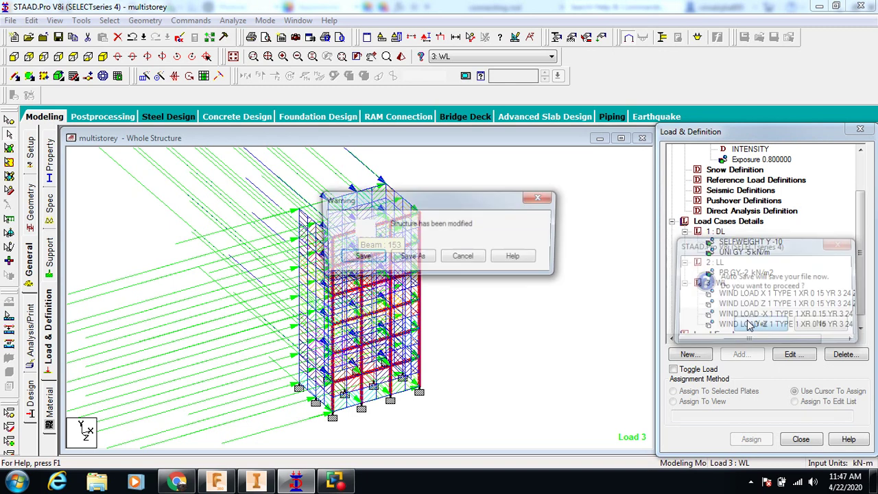
click(348, 257)
Examine the -X and -Z wind loads acting over the full height of the frame close up.
scroll(384, 282, up, 5)
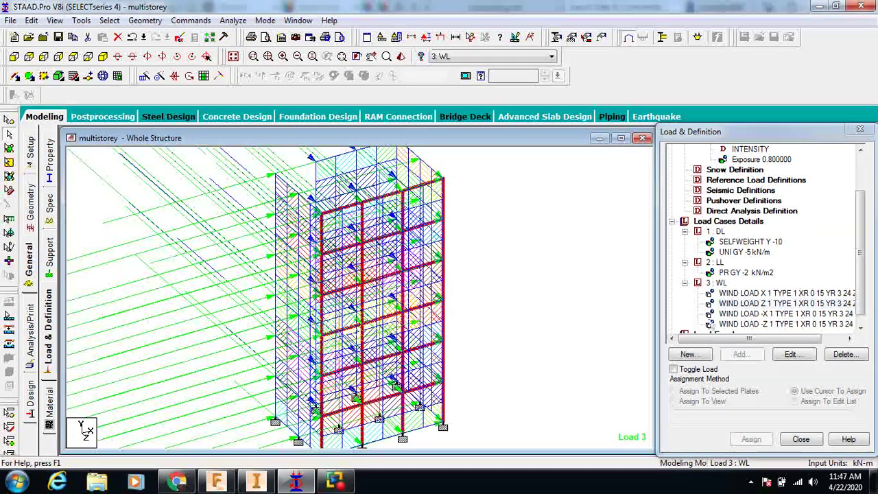
click(777, 314)
scroll(281, 263, up, 1)
scroll(280, 262, up, 1)
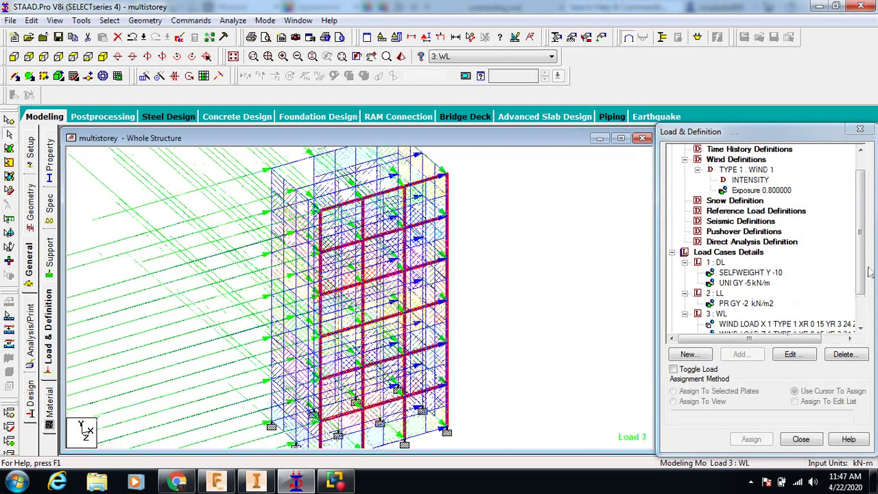
scroll(804, 314, down, 2)
click(782, 313)
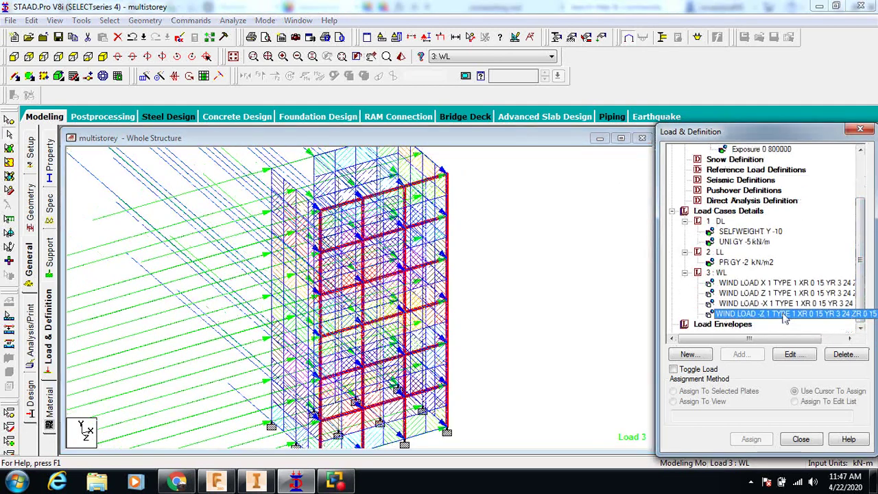
scroll(328, 317, up, 1)
scroll(328, 317, up, 4)
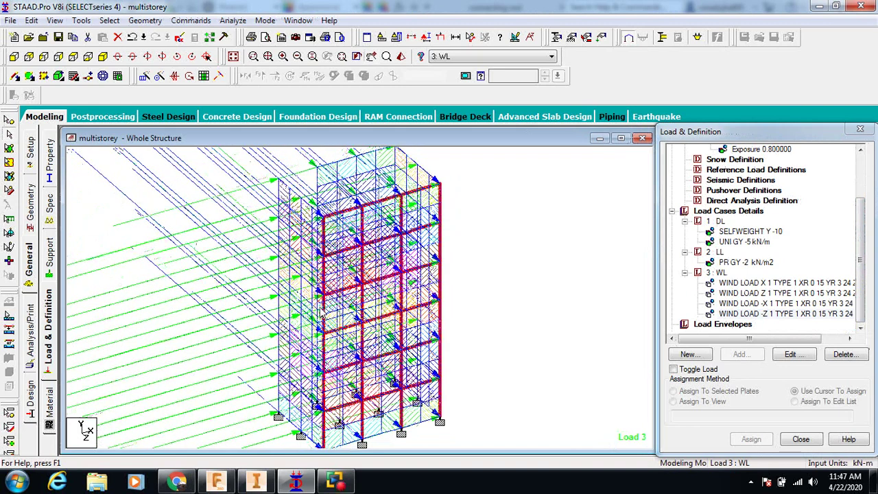
scroll(323, 313, down, 5)
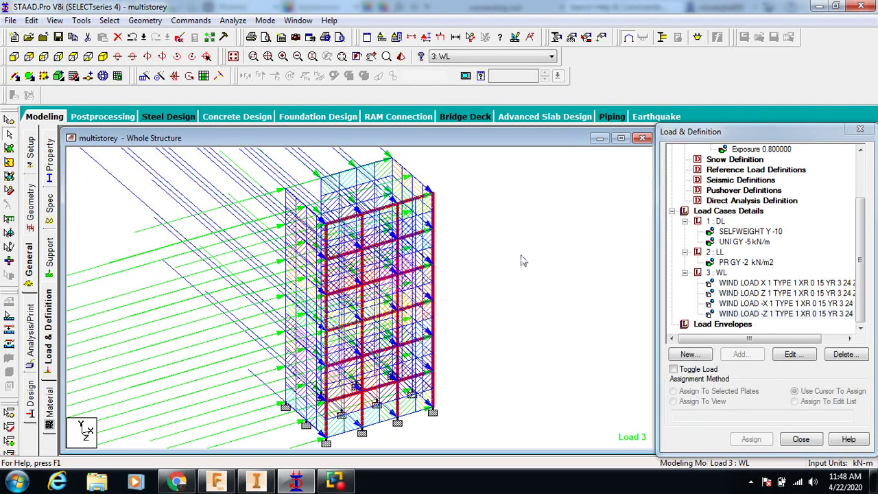
scroll(522, 243, down, 1)
scroll(336, 330, up, 1)
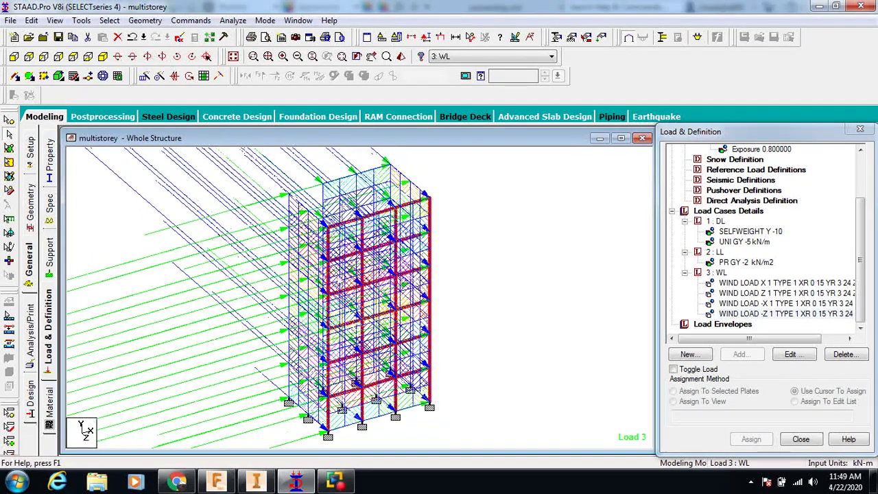
Review the Z, -X and -Z wind loads, the LL plate pressure and the DL selfweight one by one.
click(742, 294)
click(748, 303)
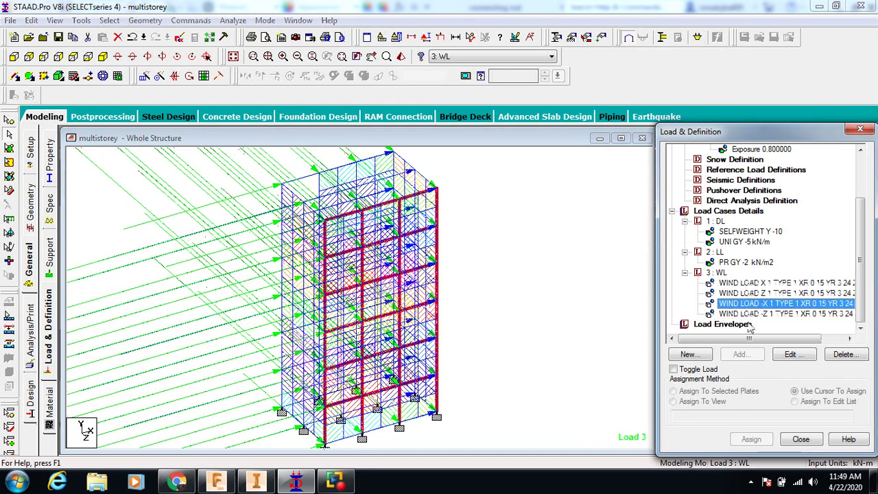
click(748, 313)
click(746, 262)
click(739, 233)
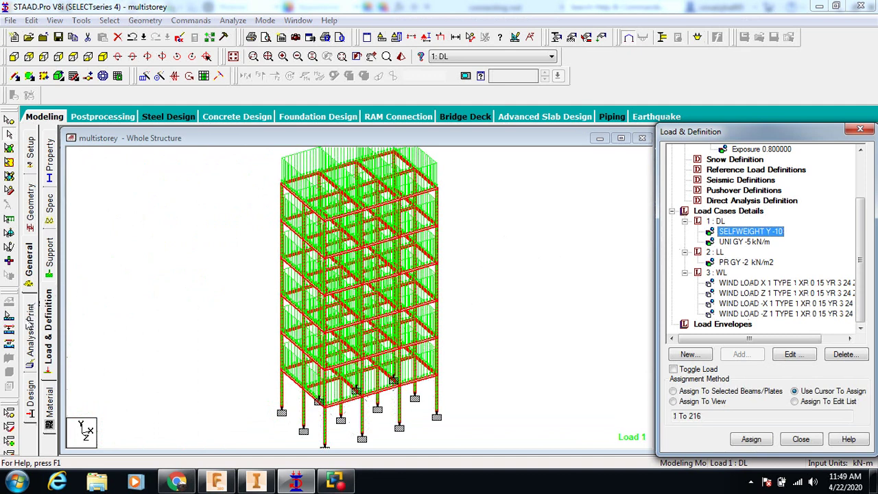
Add a Perform Analysis command with the All print option and finish defining analysis commands.
click(30, 325)
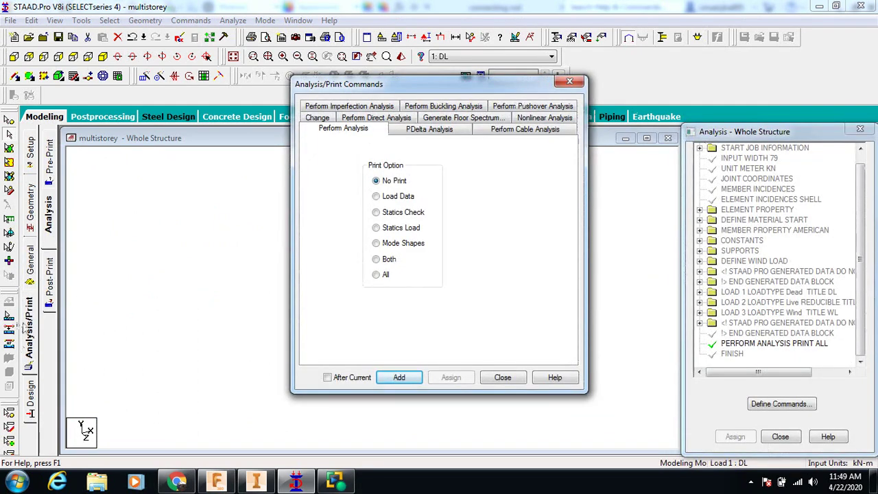
click(377, 275)
click(401, 378)
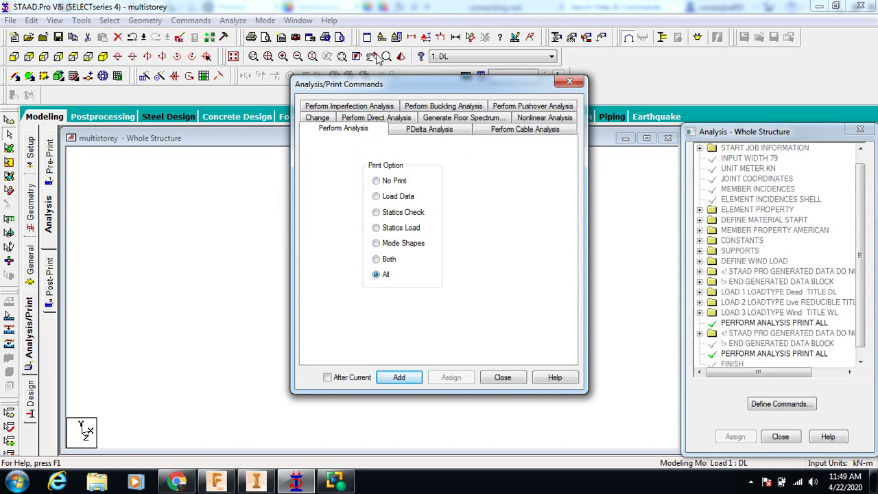
click(503, 379)
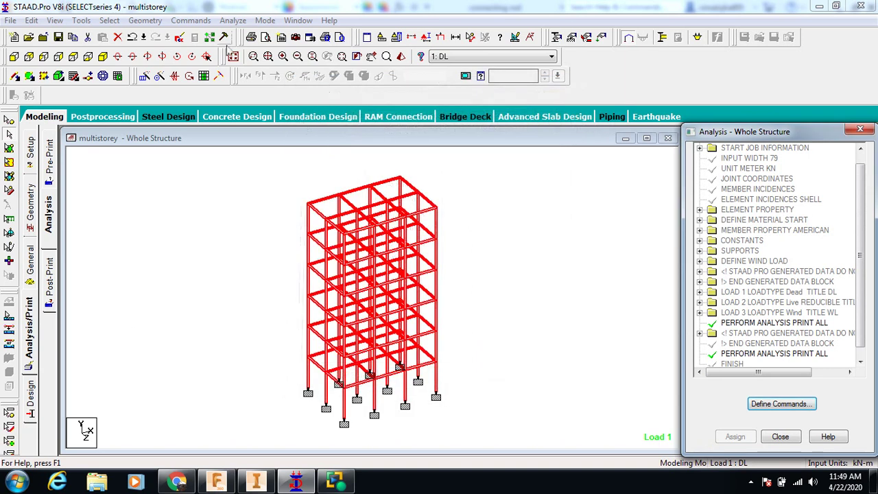
Run the analysis of the multistorey structure, saving the modified model first.
click(230, 21)
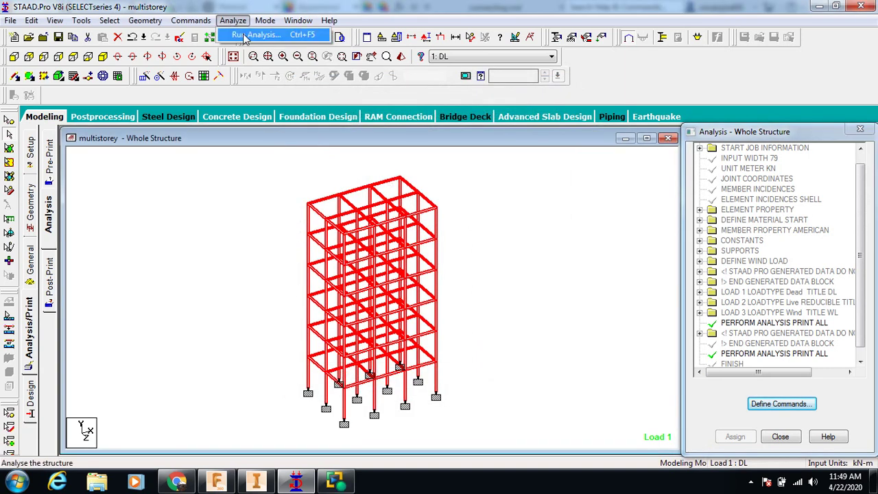
click(247, 35)
click(361, 258)
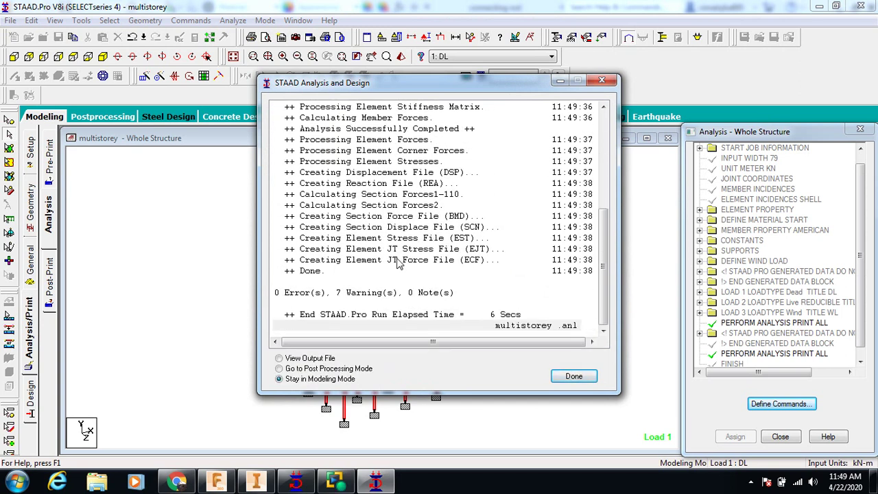
Finish the analysis run and continue to post-processing mode.
click(371, 293)
click(492, 286)
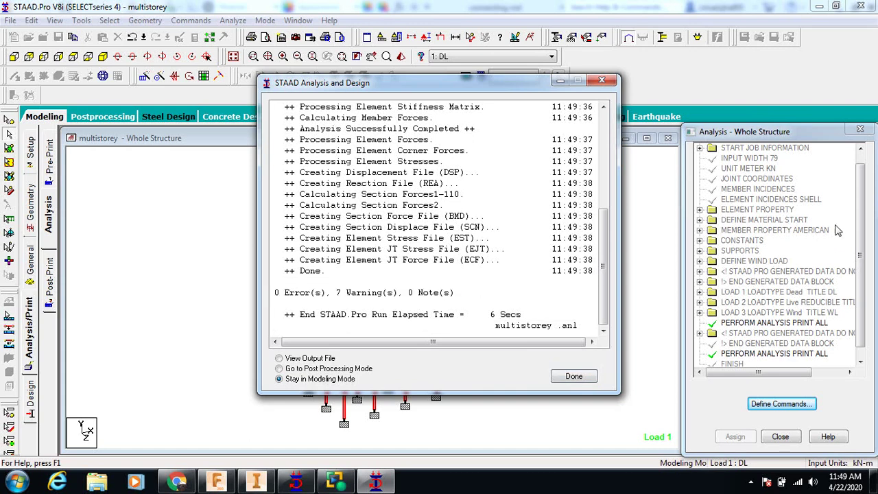
click(279, 368)
click(565, 377)
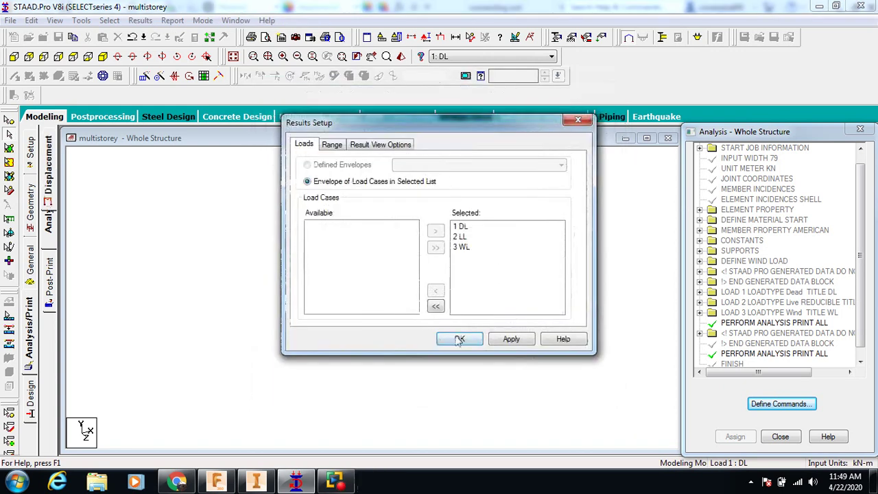
Remove the DL, LL and WL load cases from the results setup and view the frame's node displacements.
click(476, 227)
drag(478, 228, 477, 252)
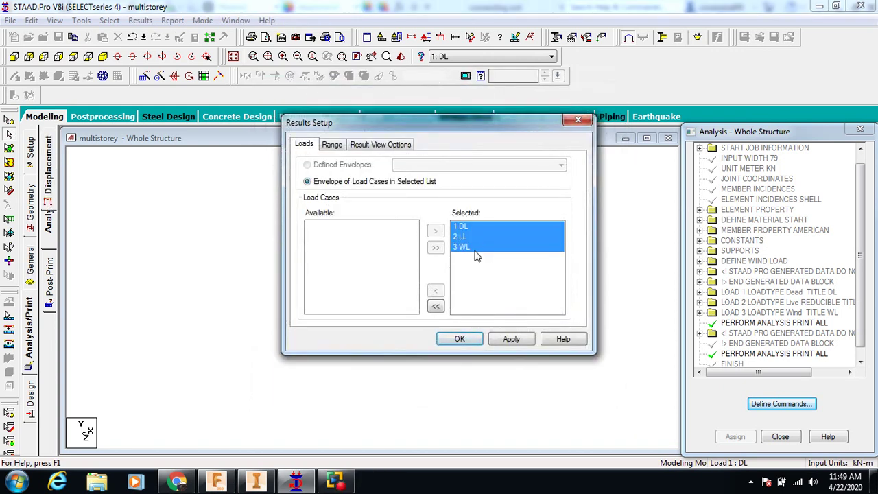
click(437, 306)
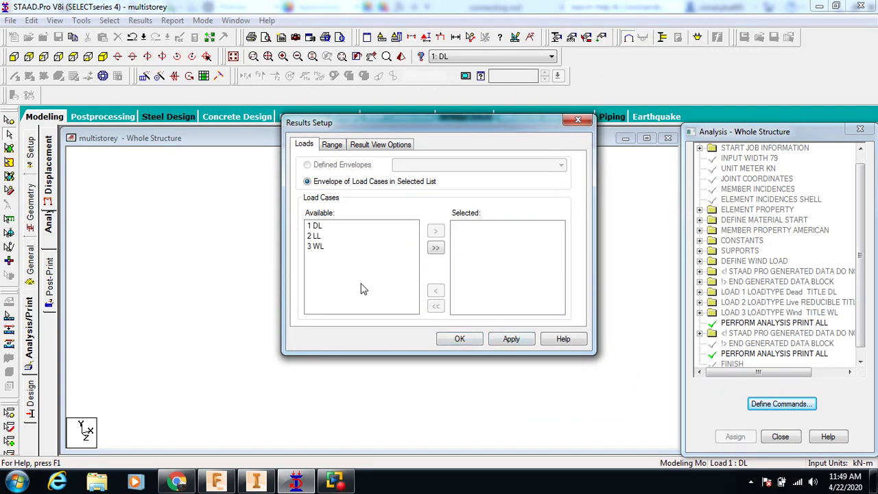
click(460, 341)
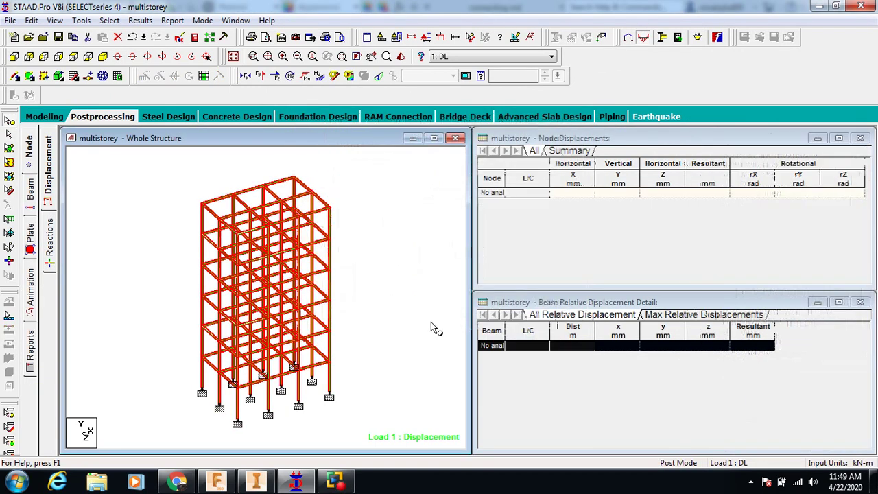
scroll(281, 255, up, 5)
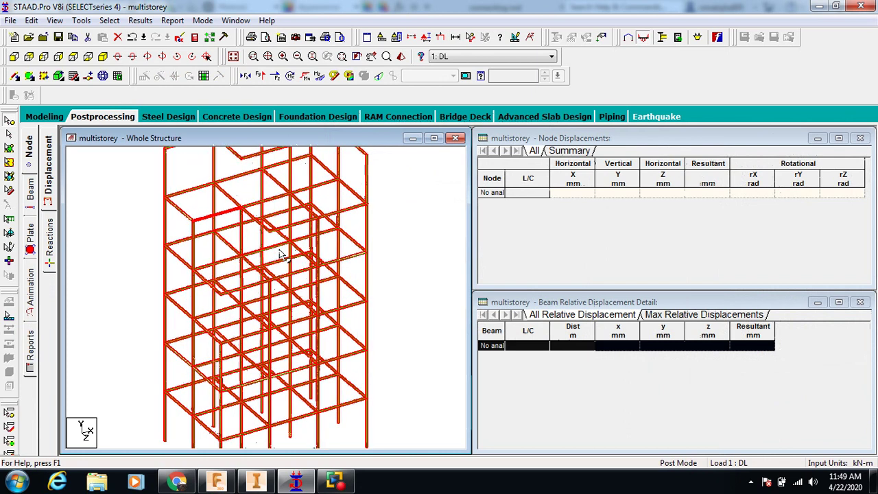
scroll(281, 255, down, 4)
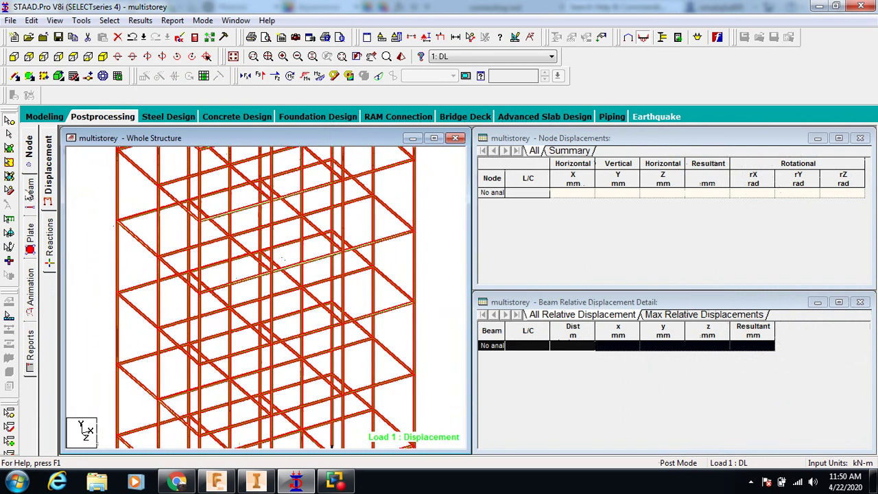
Open the beam force results with all load cases deselected and examine the frame's Bending Z diagram close up.
click(30, 194)
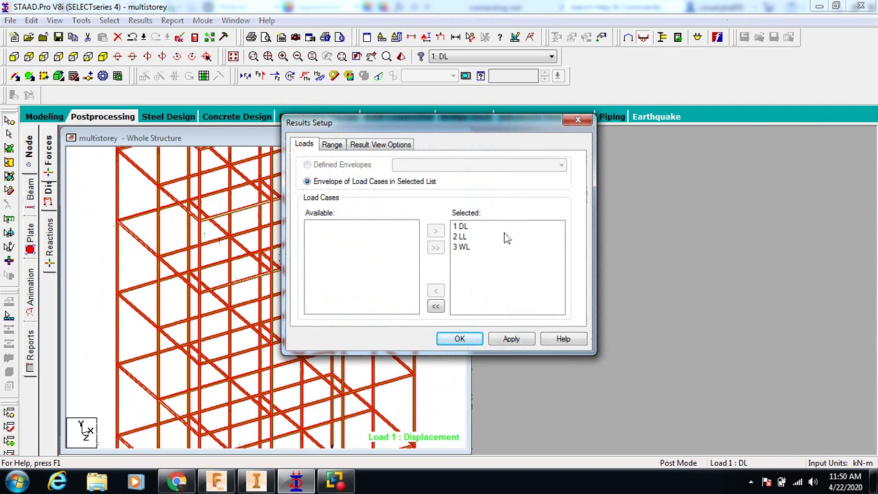
drag(480, 228, 483, 247)
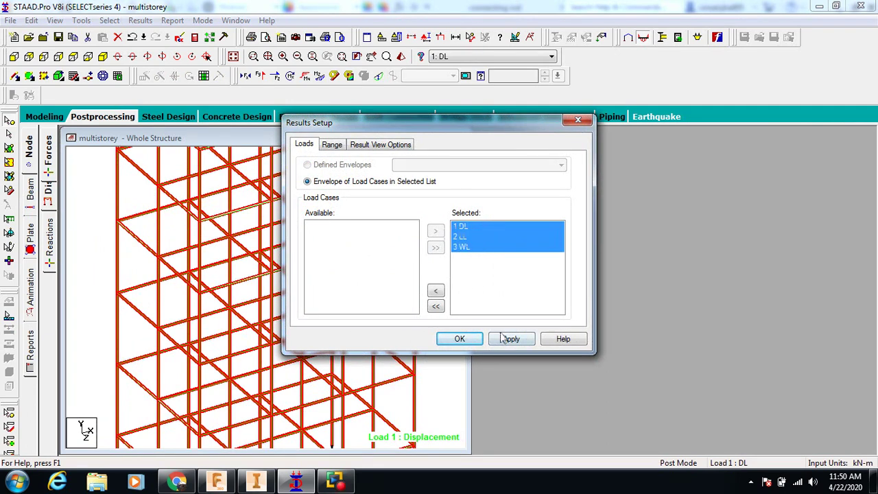
click(436, 306)
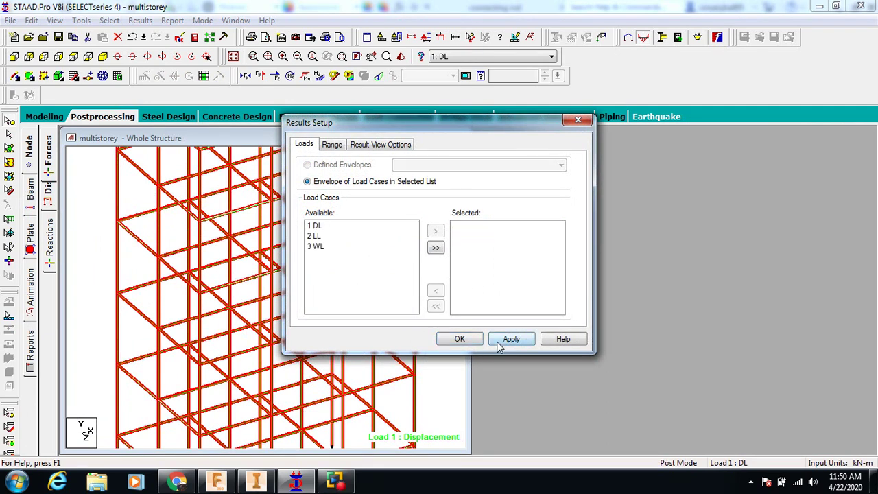
click(459, 339)
scroll(264, 249, up, 3)
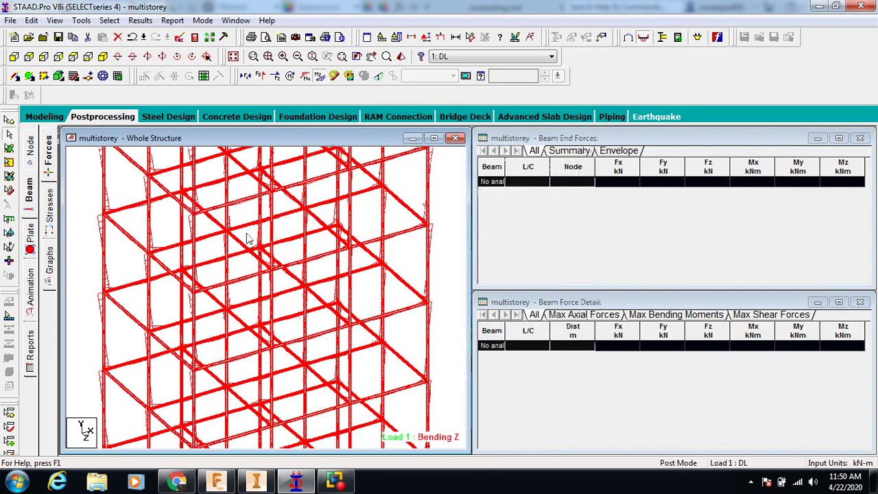
scroll(147, 220, up, 3)
scroll(150, 224, down, 2)
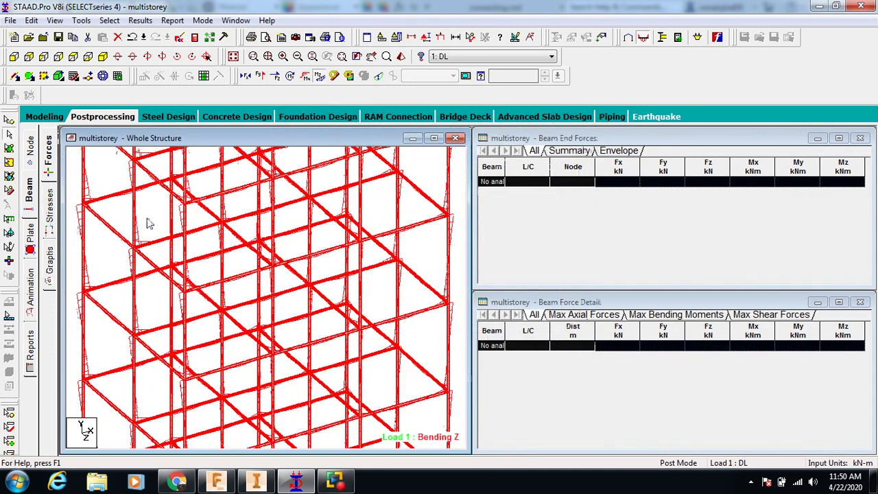
scroll(150, 223, up, 2)
scroll(149, 223, up, 2)
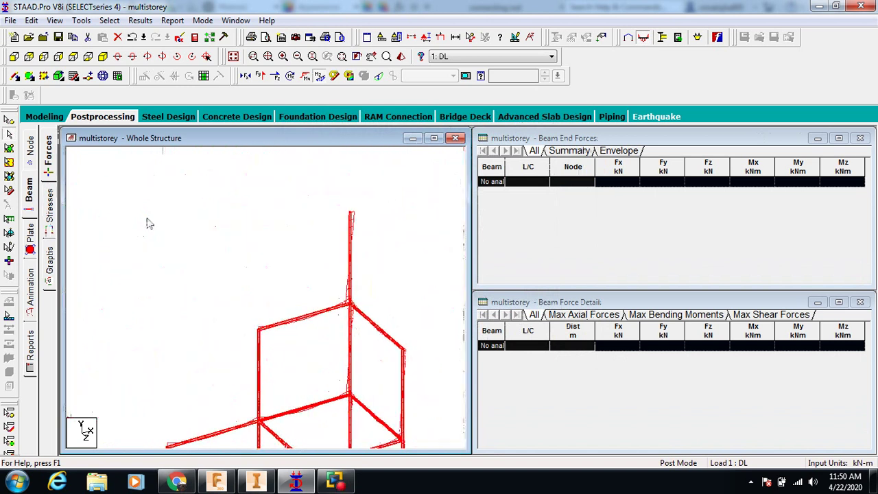
scroll(147, 222, down, 4)
scroll(147, 222, up, 2)
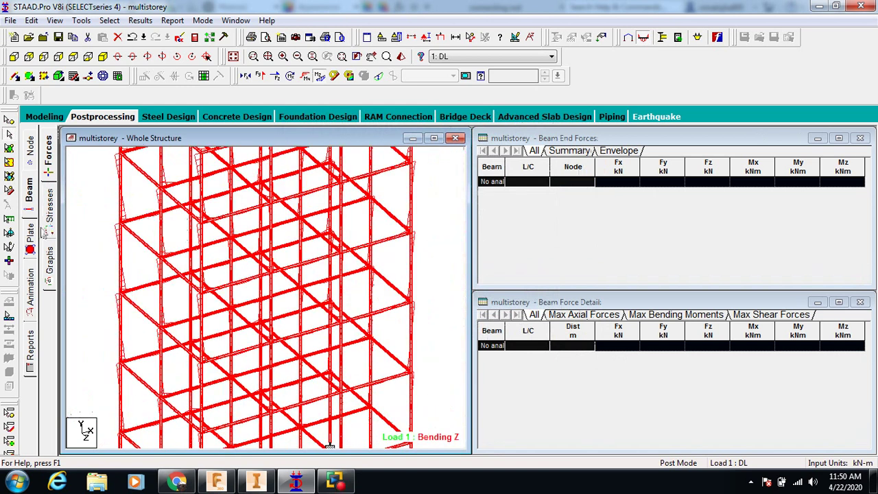
Open the beam stress results with all load cases deselected, inspect the stress diagram close up and close the structure view.
click(48, 207)
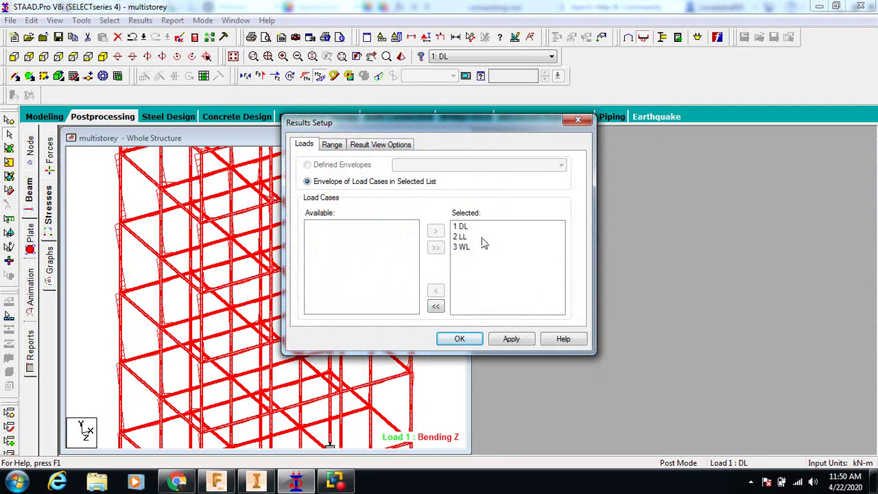
drag(483, 227, 467, 261)
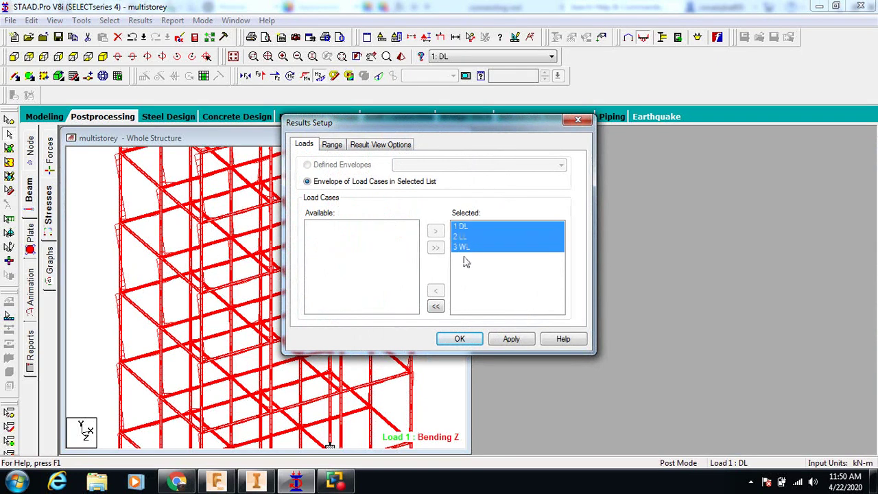
click(437, 307)
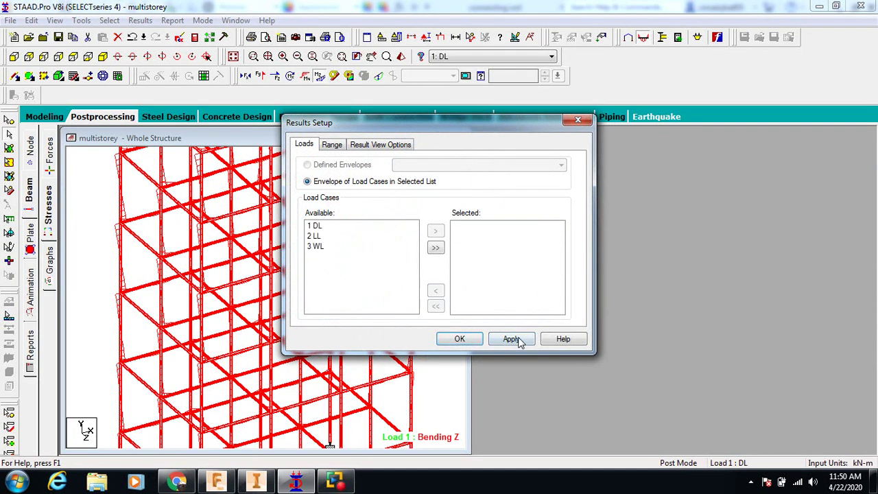
click(457, 339)
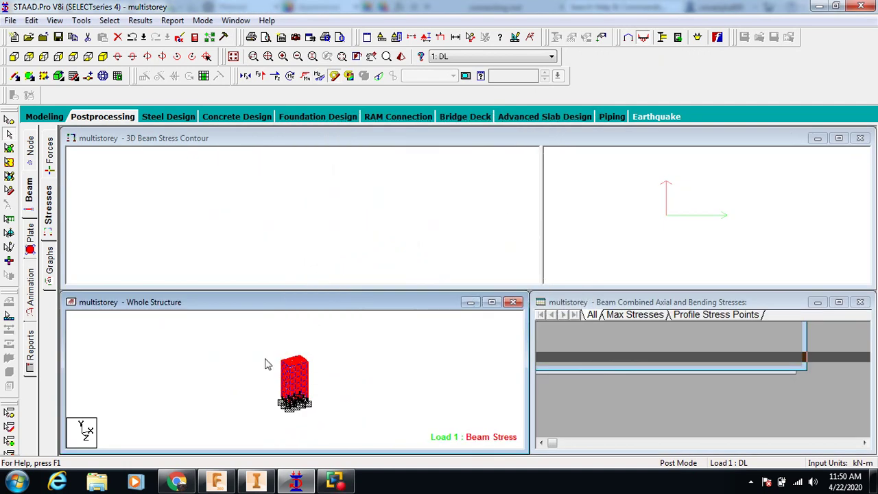
scroll(268, 367, up, 5)
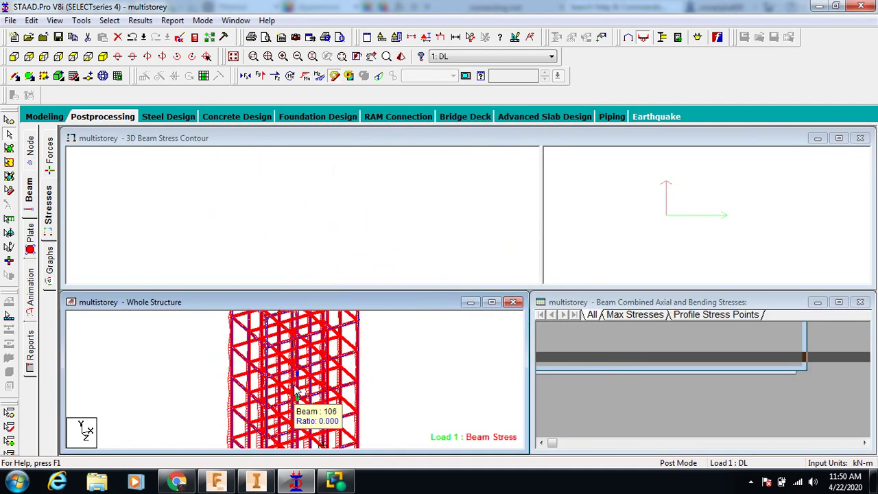
scroll(297, 392, up, 2)
drag(361, 302, 379, 223)
scroll(354, 292, up, 3)
scroll(355, 292, down, 2)
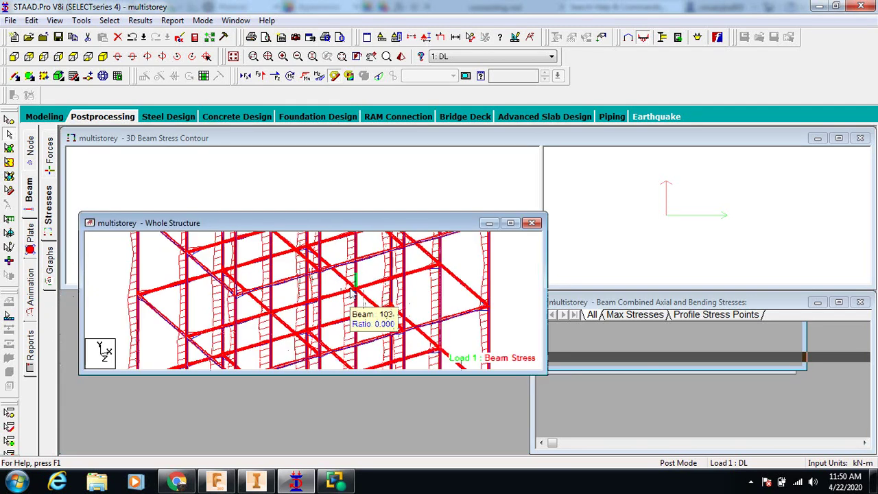
scroll(354, 292, down, 2)
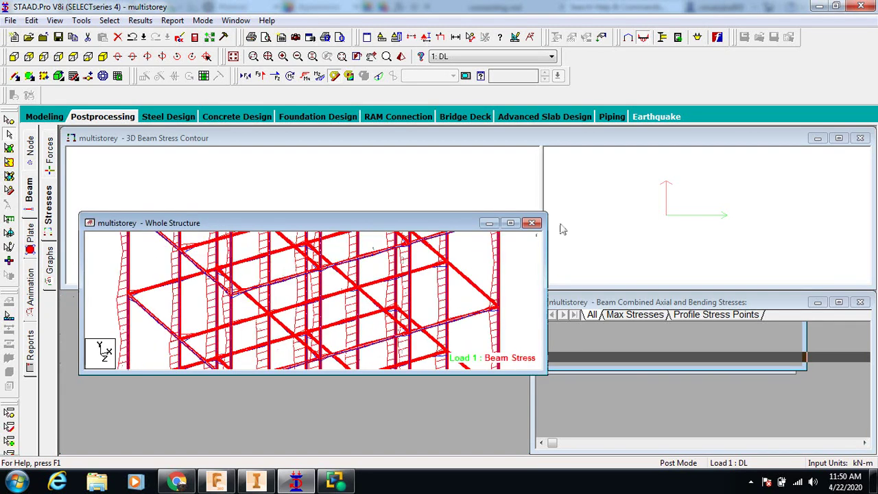
click(534, 224)
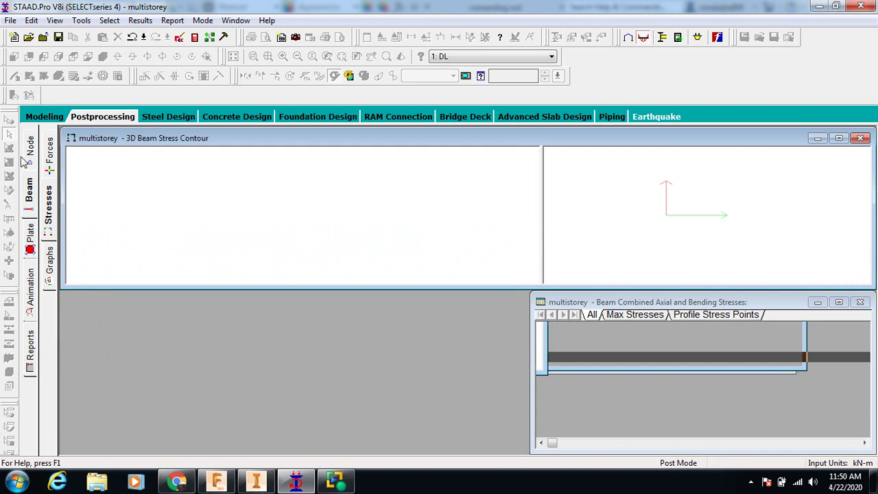
Display the beam forces with DL, LL and WL selected and examine the Bending Z diagram over the whole frame.
click(47, 159)
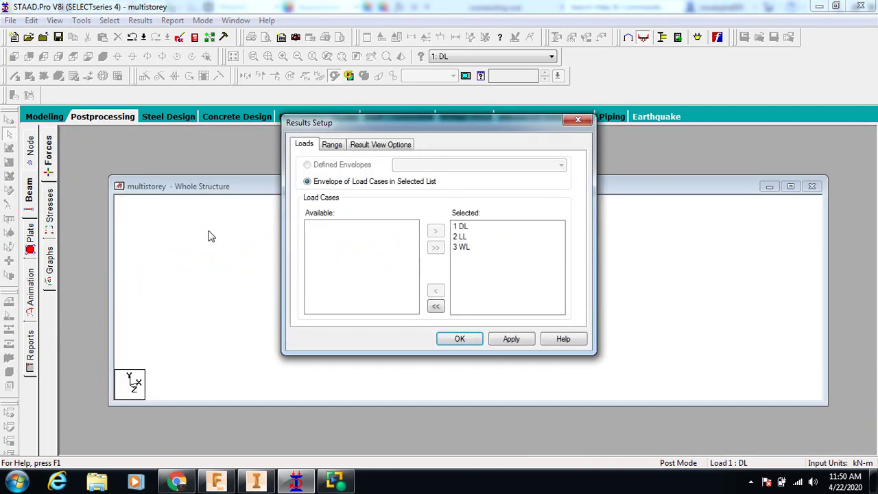
drag(482, 228, 483, 246)
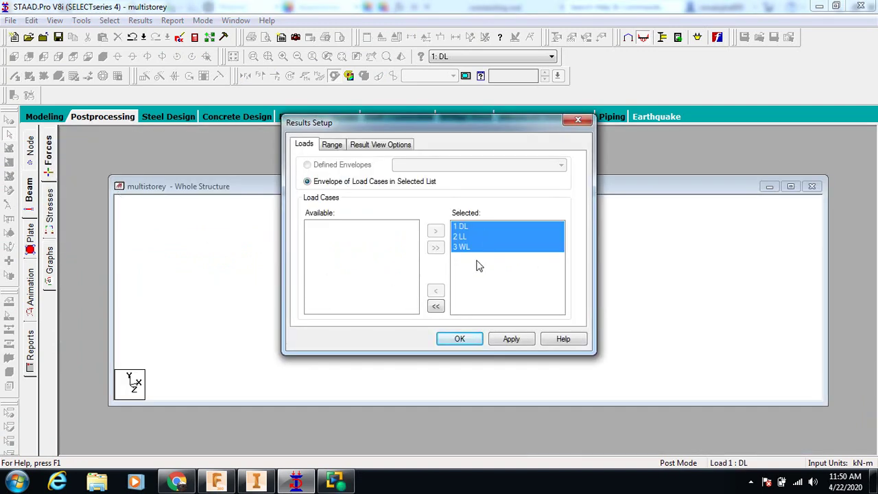
click(459, 339)
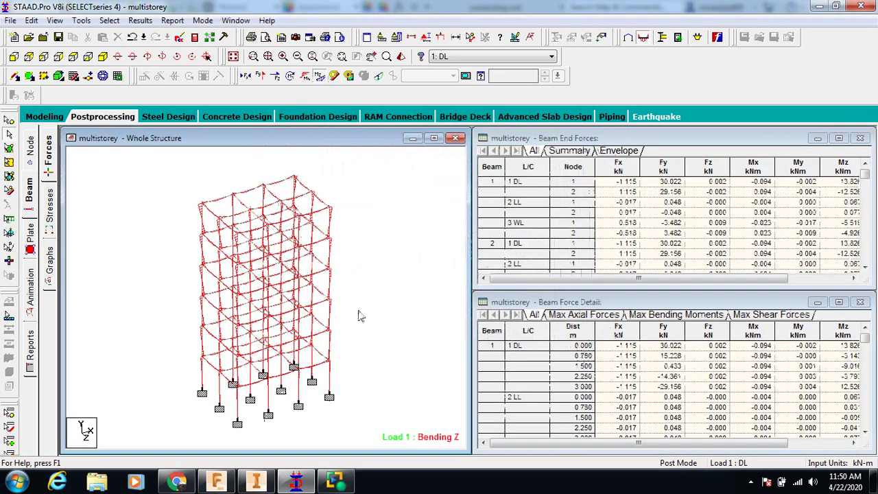
scroll(290, 278, up, 5)
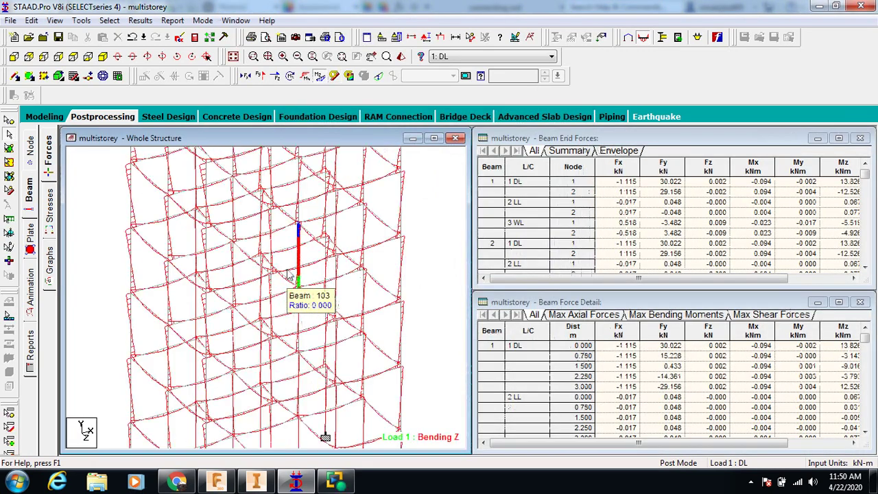
scroll(288, 276, up, 5)
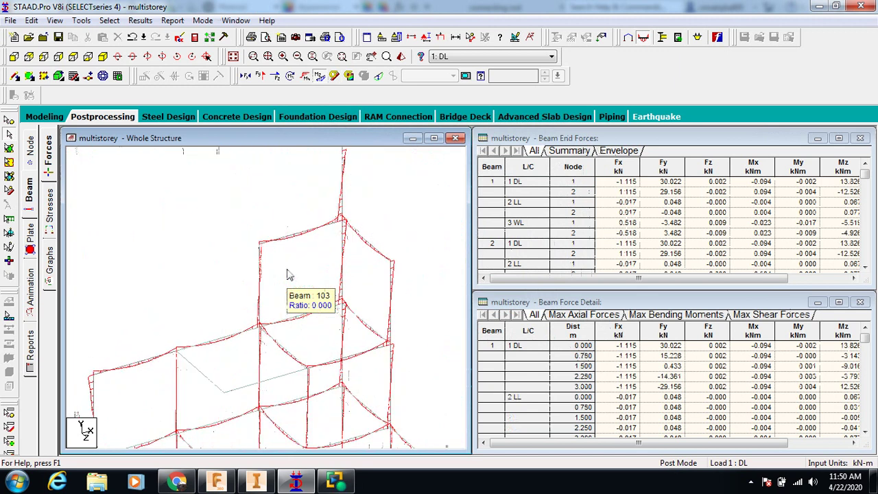
scroll(289, 276, down, 5)
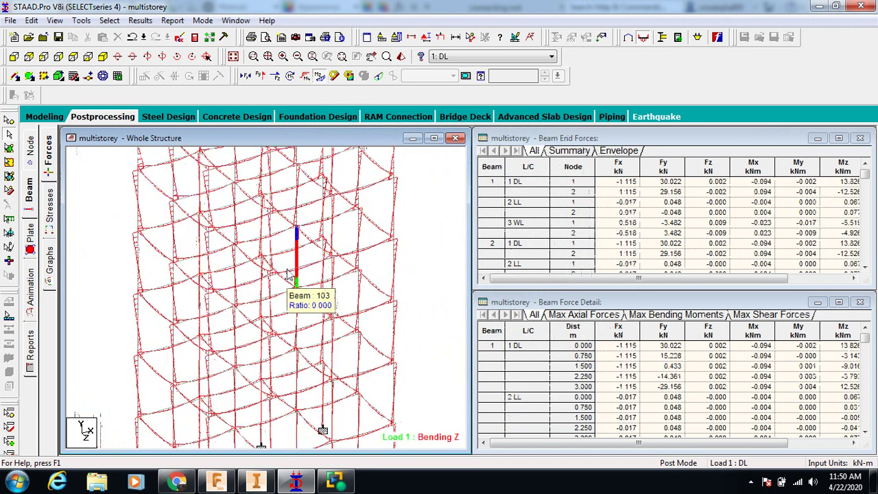
scroll(288, 274, down, 3)
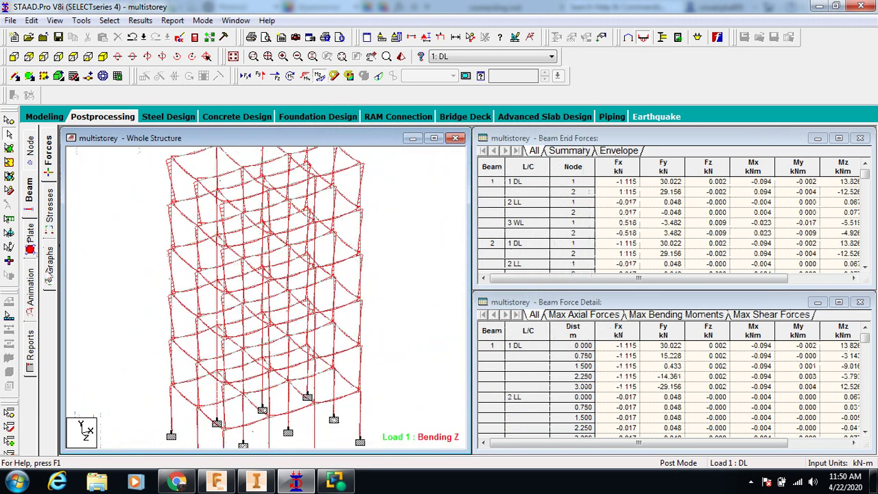
Animate the structure using the Deflection diagram type for load case 1: DL.
click(33, 288)
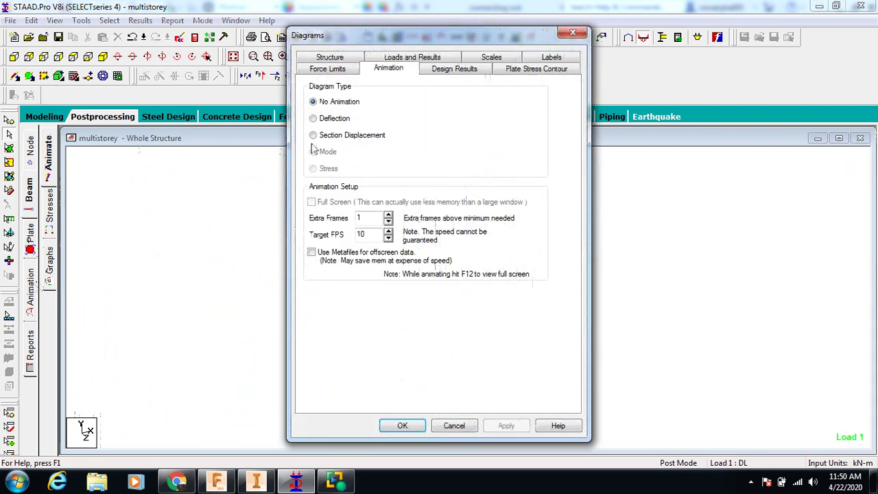
click(313, 118)
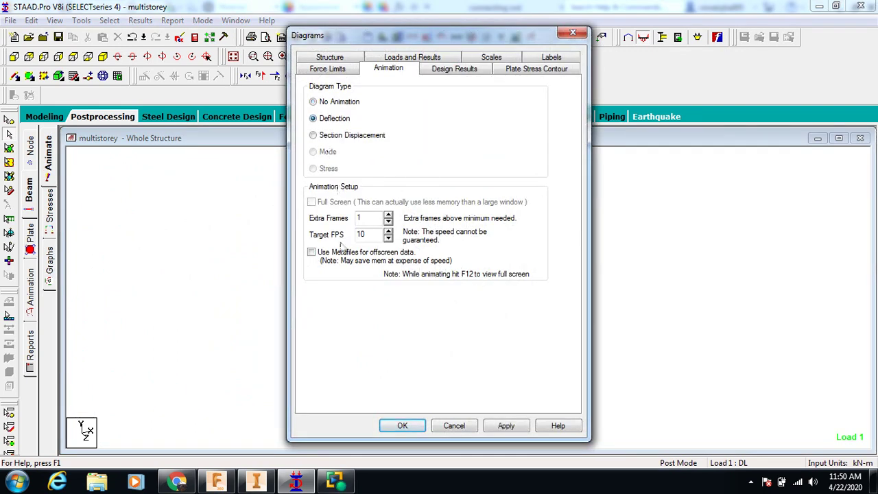
click(510, 427)
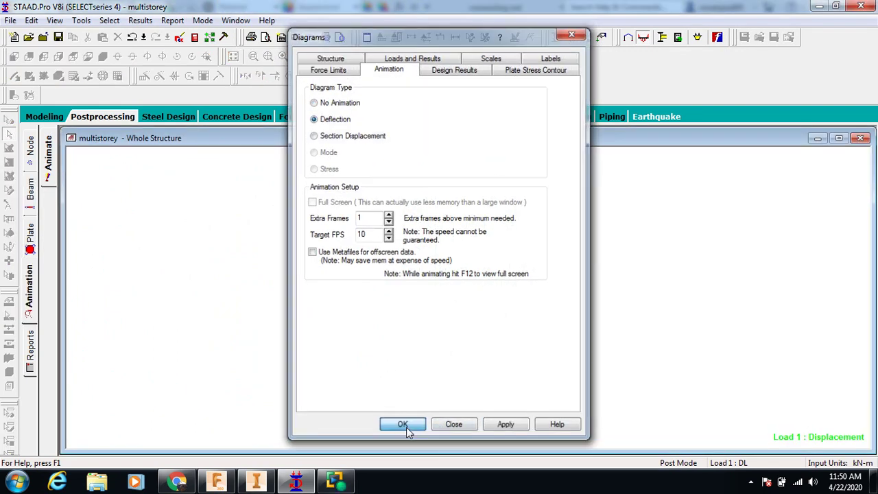
click(402, 426)
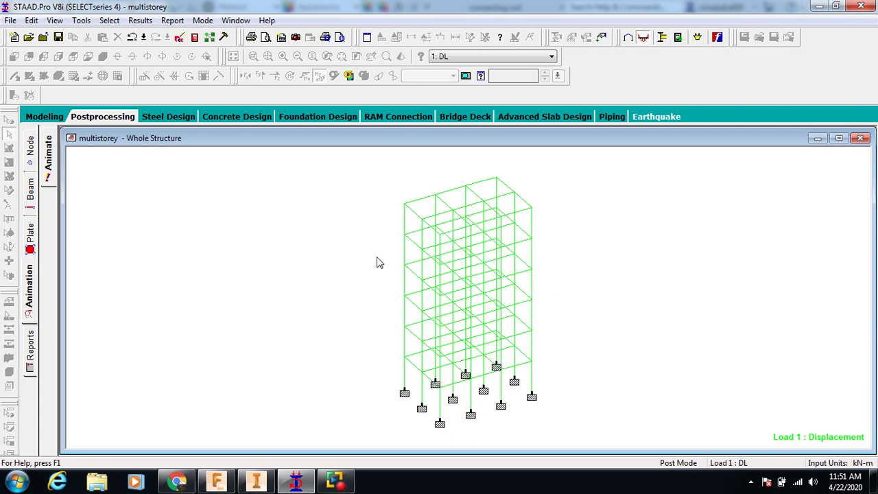
View the plate stress results for load case 1: DL, keeping the contour stress type at None.
click(30, 191)
click(30, 229)
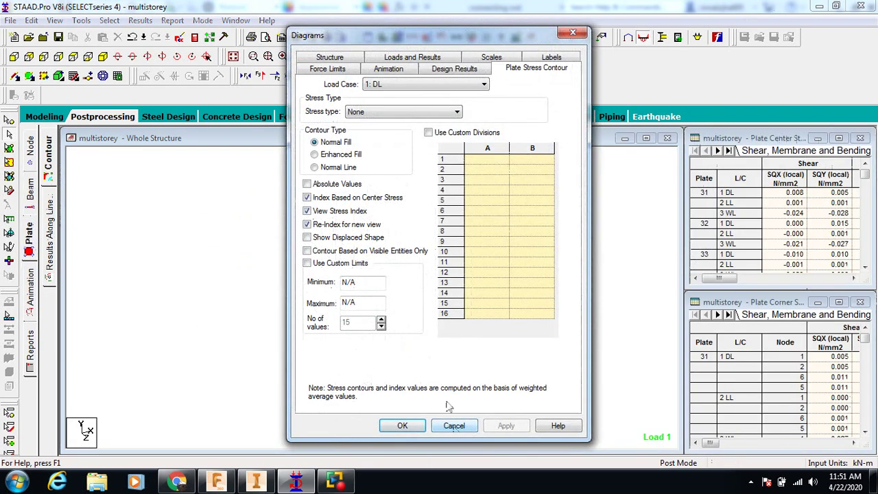
click(405, 427)
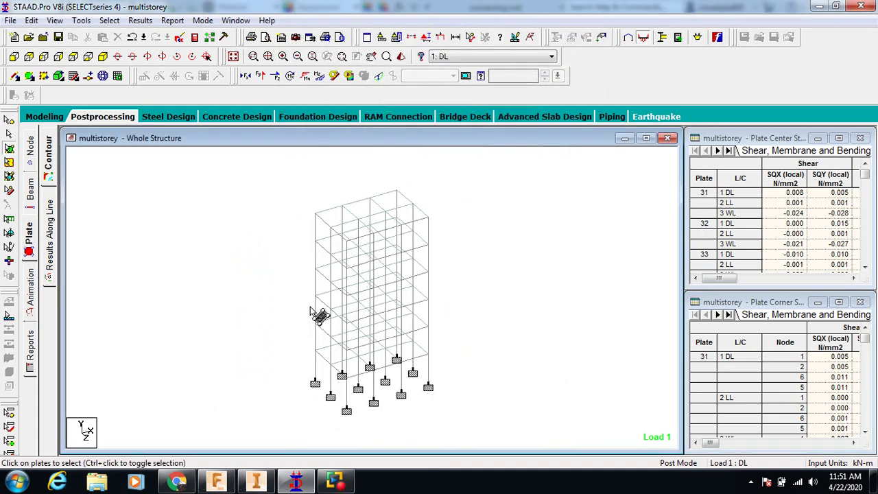
Generate the results report containing only the Job Info item.
click(31, 350)
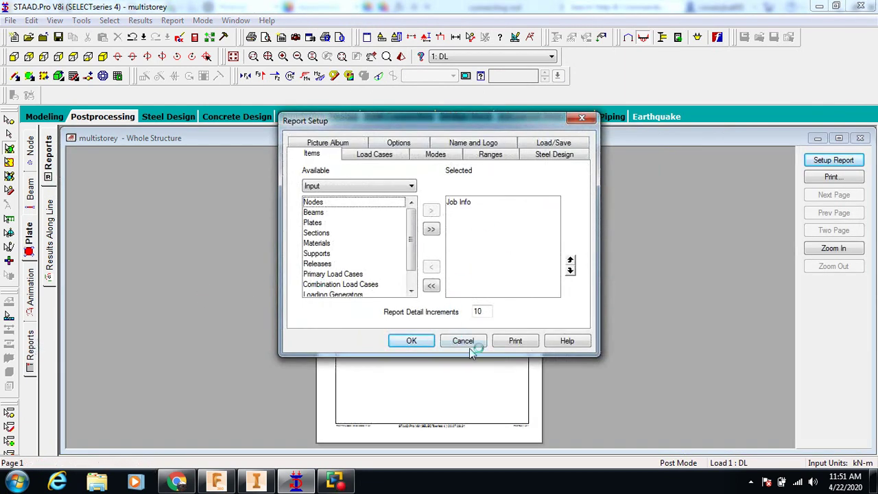
click(420, 340)
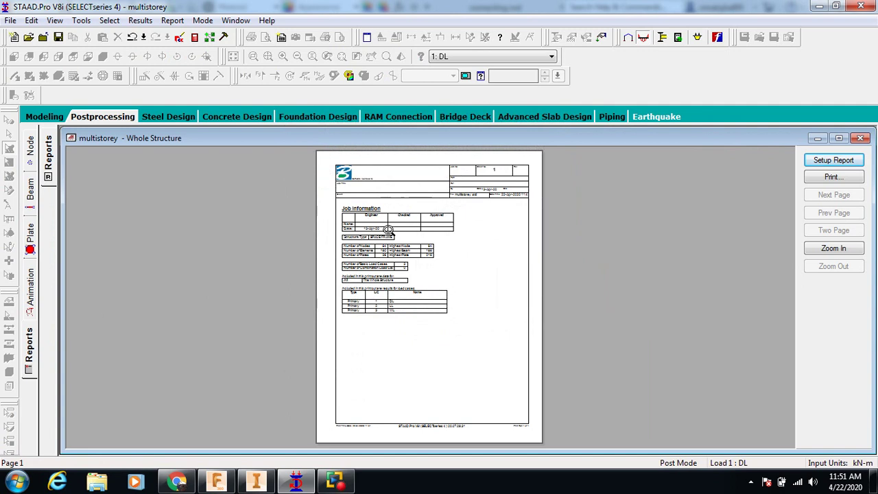